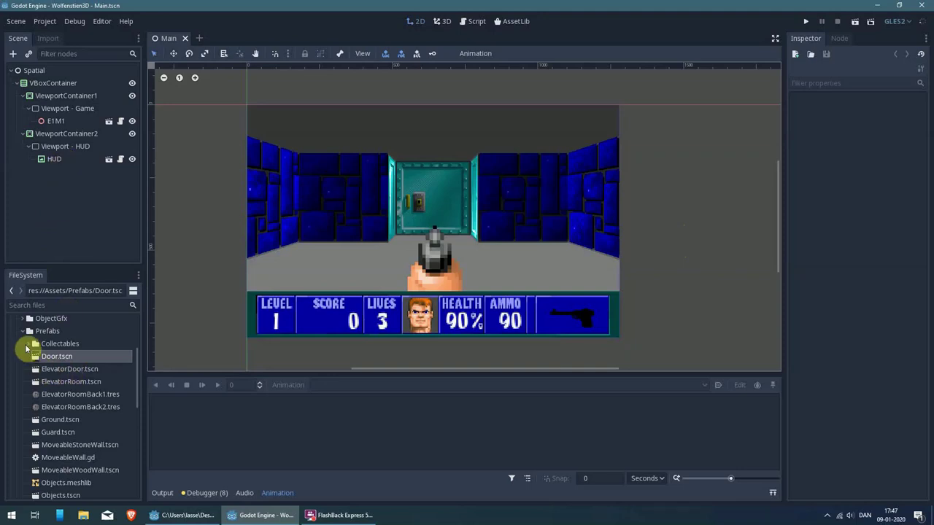
Step: Open Levels/Template.tscn from the FileSystem dock and zoom out over its 3D layout
click(22, 332)
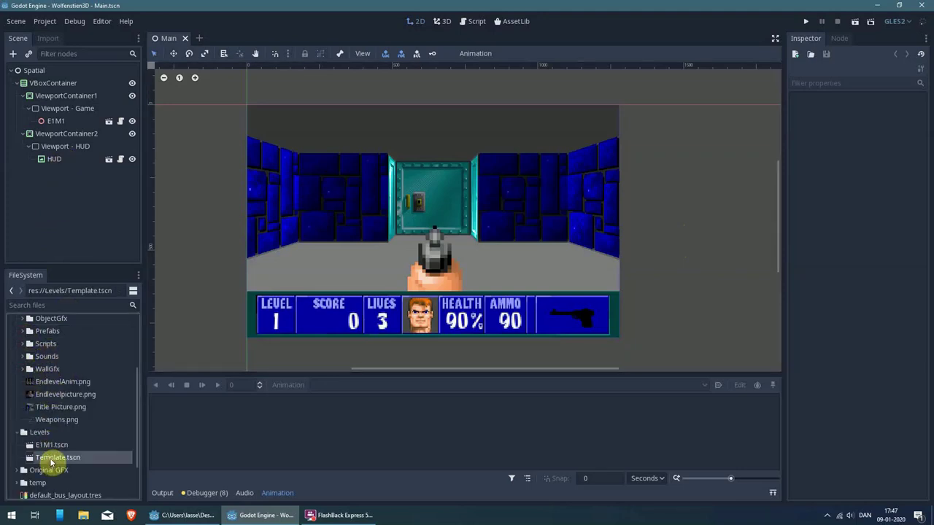
double_click(51, 458)
scroll(483, 228, down, 5)
Step: Erase the brown and steel blocks from the floor on WallsGridMap
middle_drag(483, 229, 468, 263)
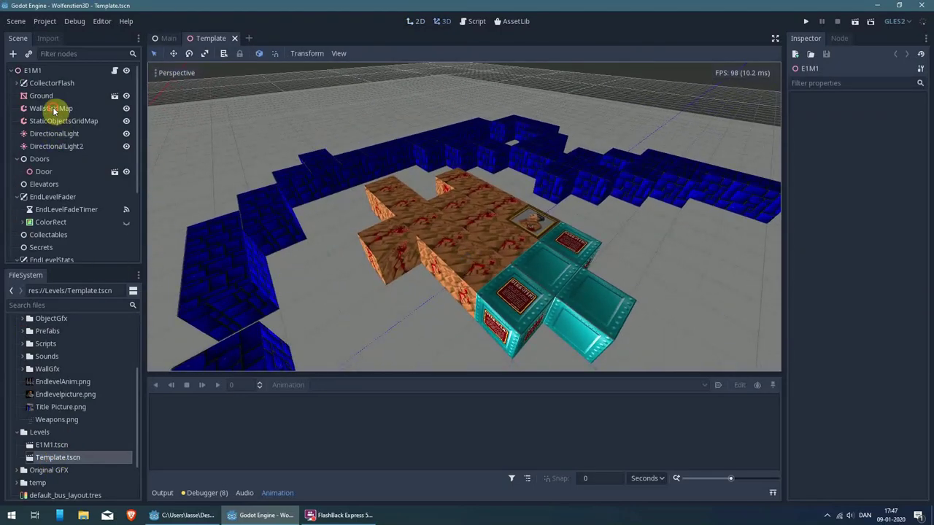
click(53, 109)
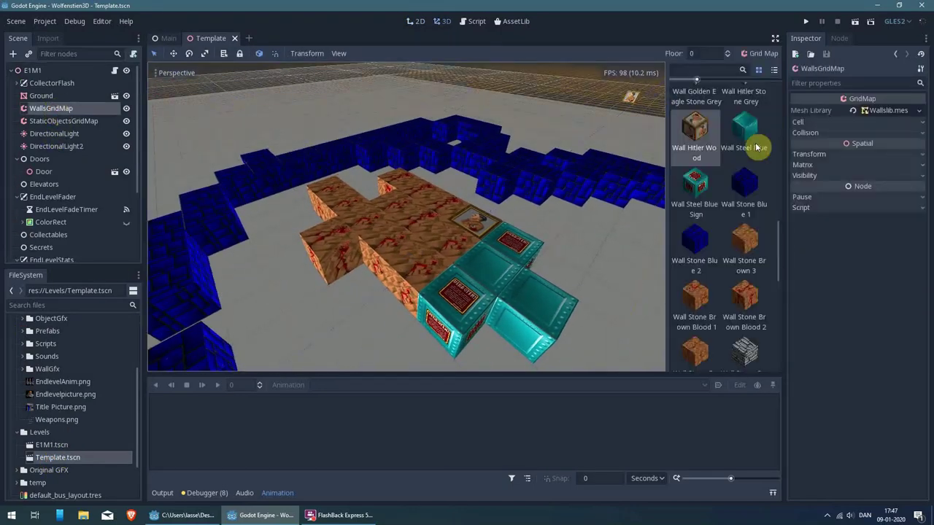
click(754, 192)
right_drag(530, 310, 429, 221)
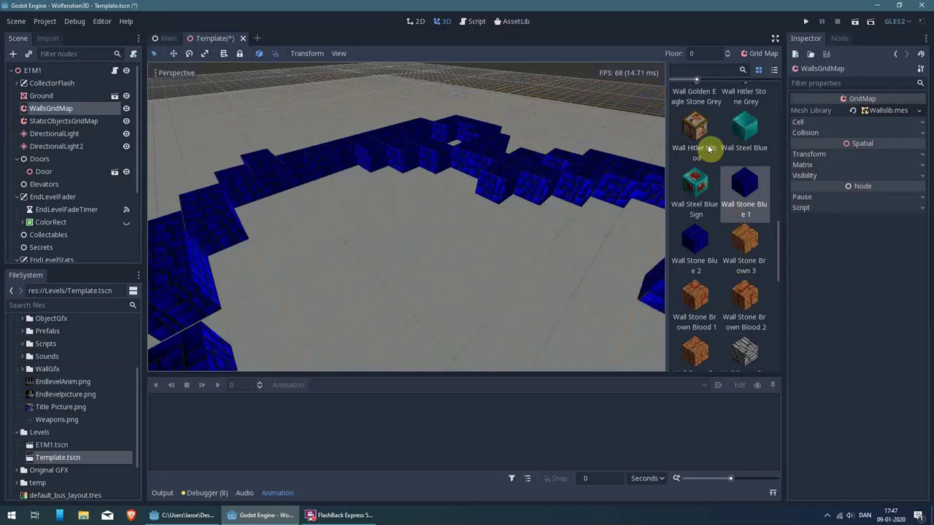
Step: Paint an eagle-flag block with Wall Brick Red blocks beside it, then save and run the game
scroll(737, 229, up, 3)
scroll(734, 232, up, 2)
click(693, 187)
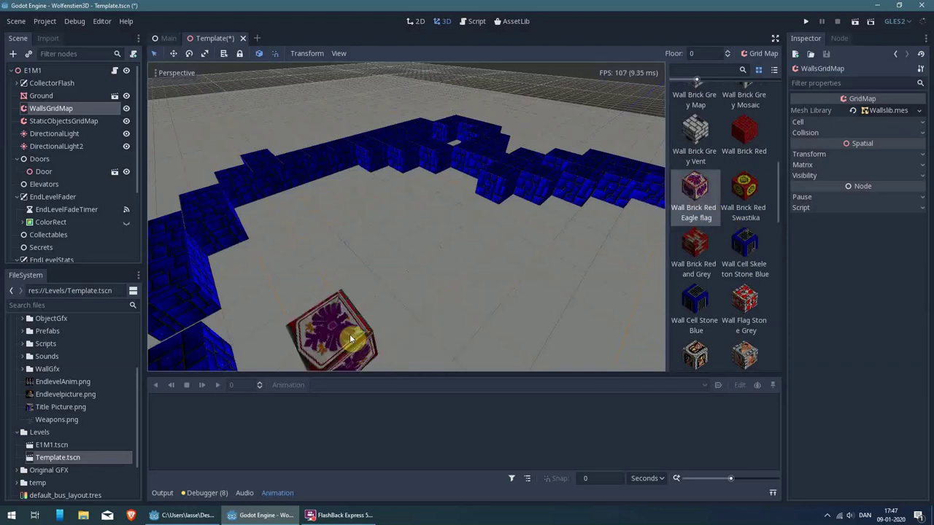
click(356, 296)
click(741, 131)
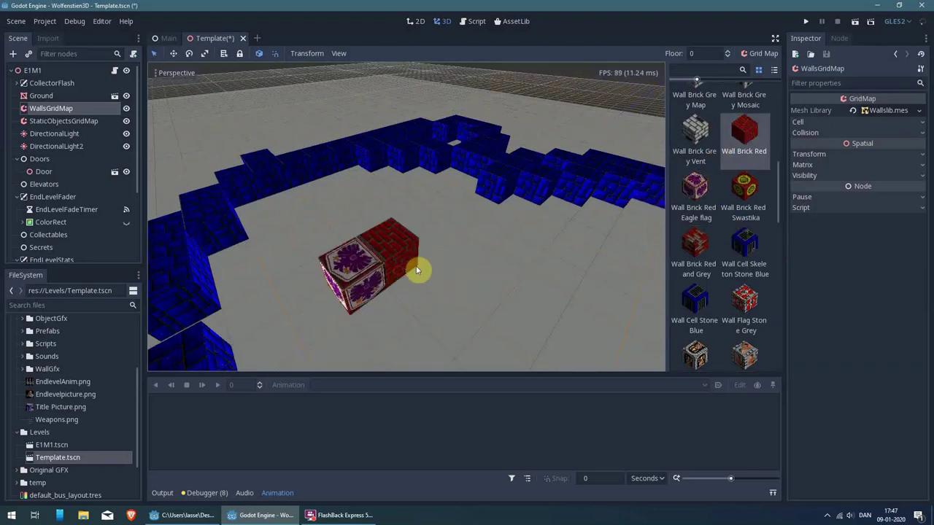
scroll(700, 146, up, 2)
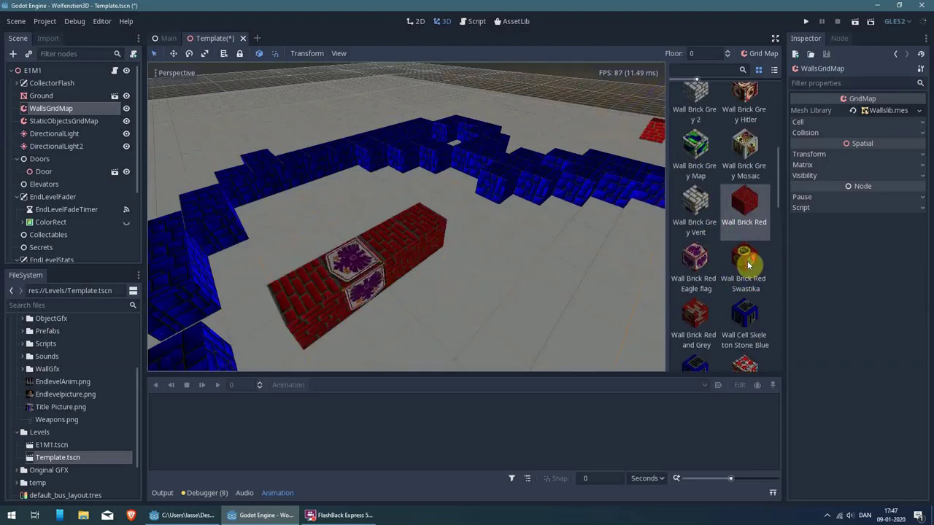
scroll(705, 171, up, 1)
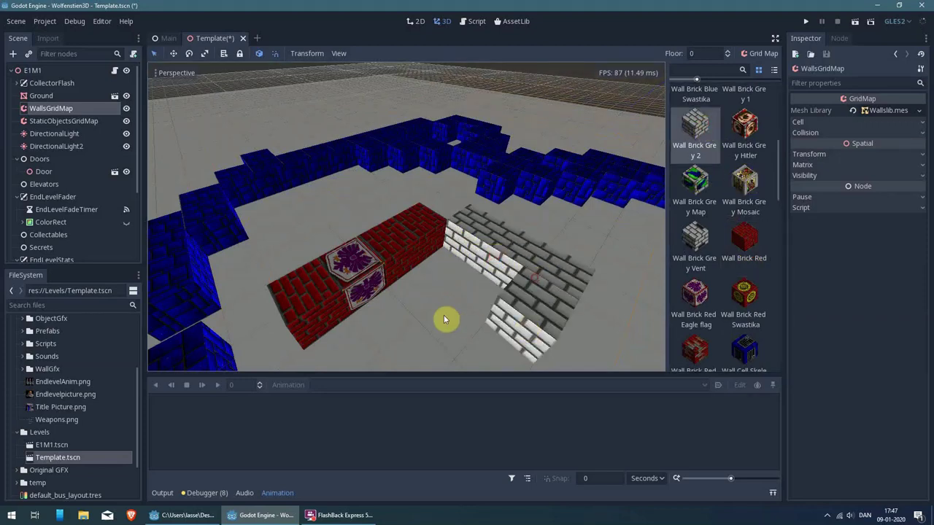
click(856, 25)
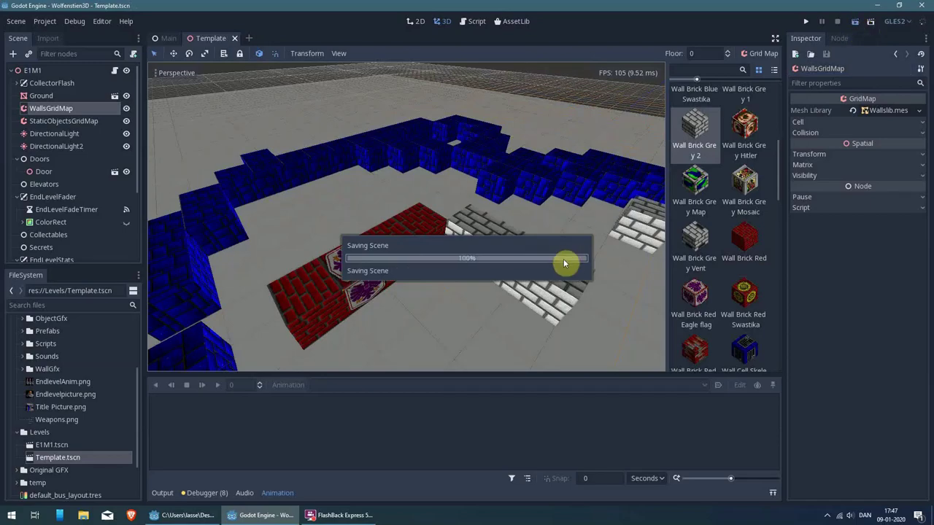
Step: Walk past the new red brick, grey stone and eagle-banner walls up to the cyan door
key(Left)
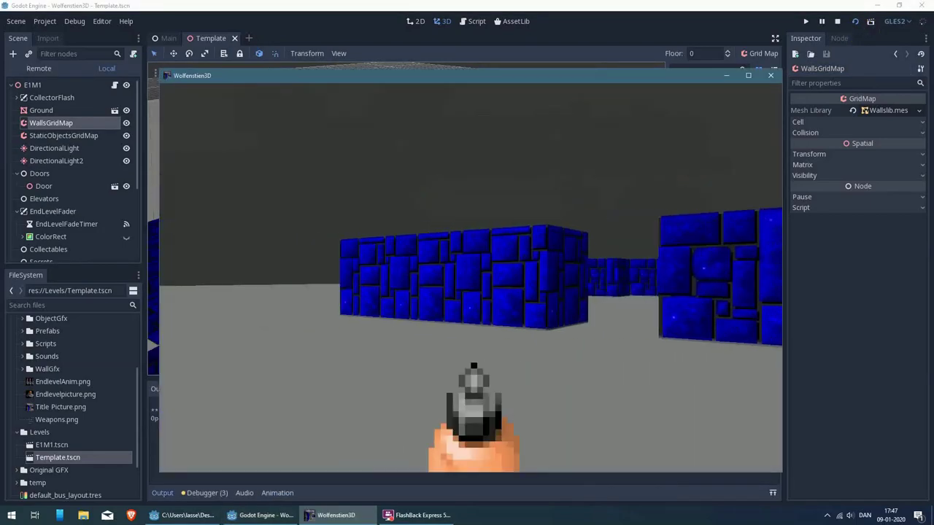
key(Up)
key(Up)
key(Right)
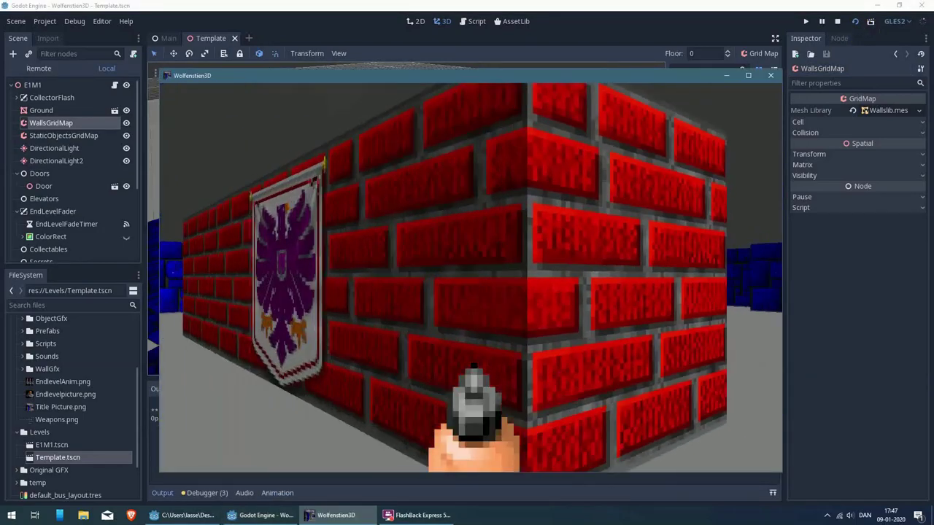
key(Left)
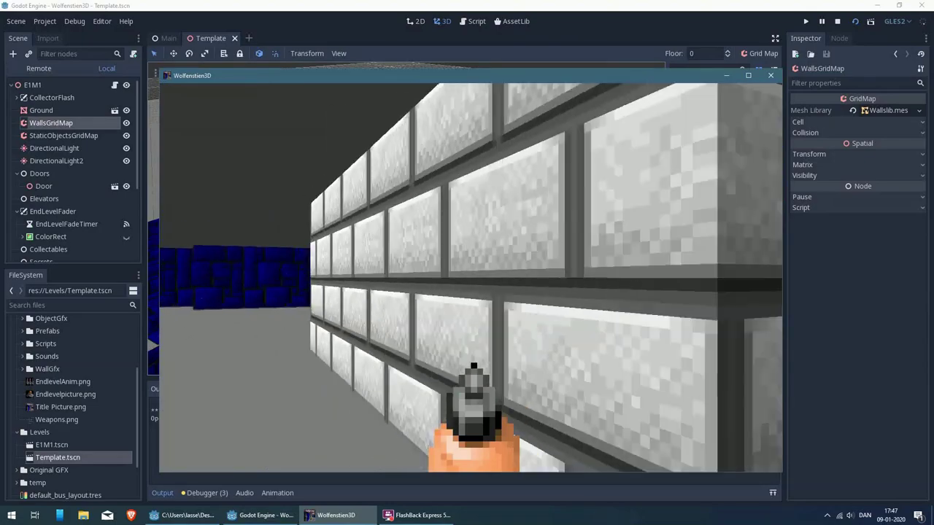
key(Left)
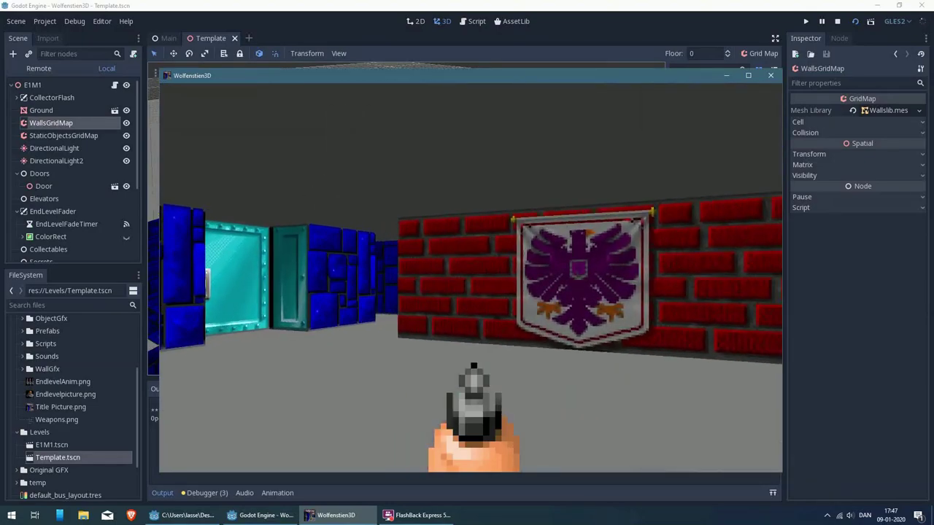
key(Up)
Step: Go through the cyan doors and corridor to the white brick wall, then quit the game
key(space)
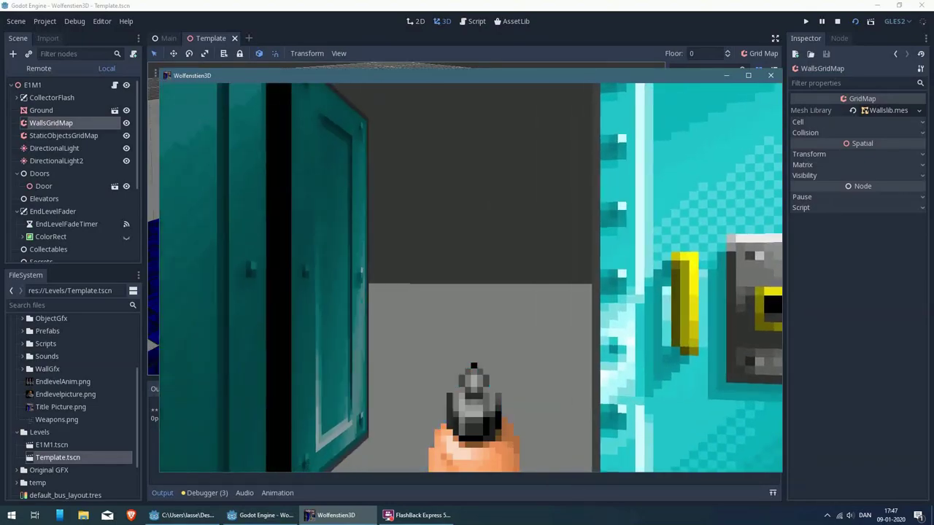
key(Up)
key(Left)
key(Up)
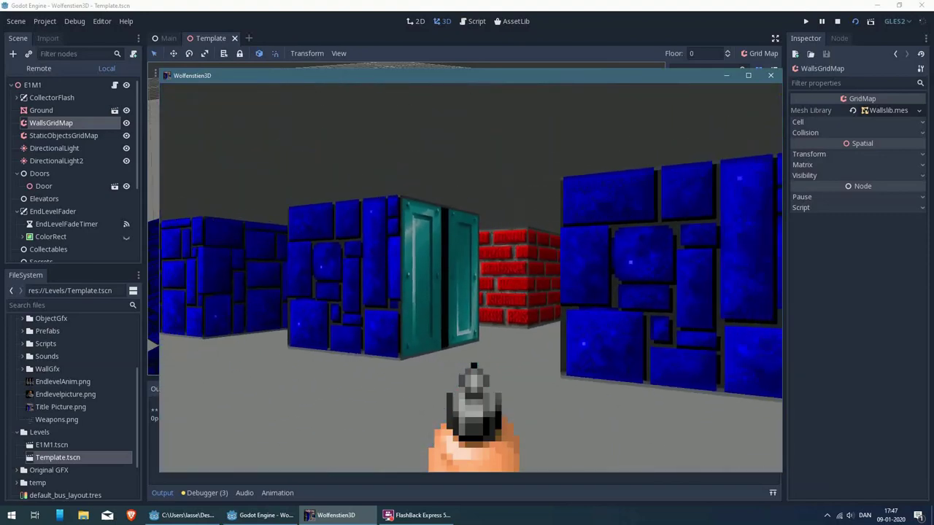
key(Left)
key(Right)
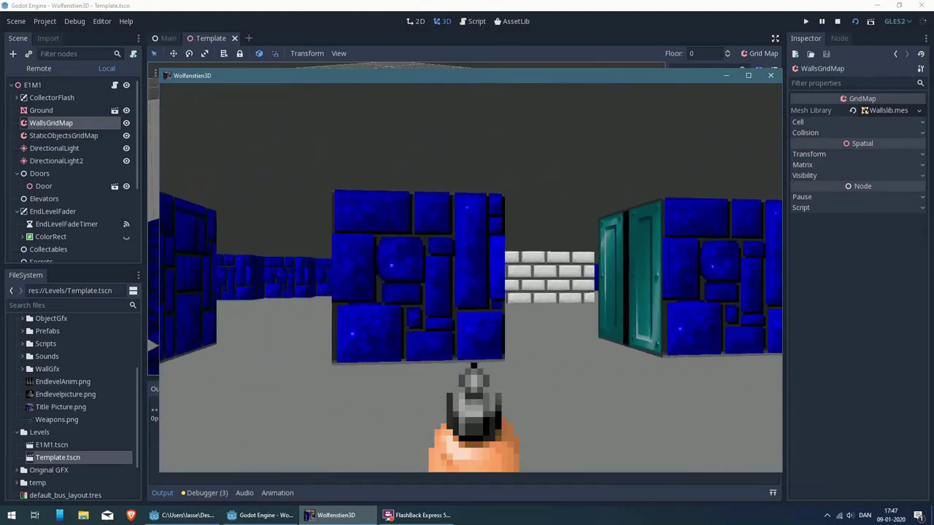
key(Up)
key(Up)
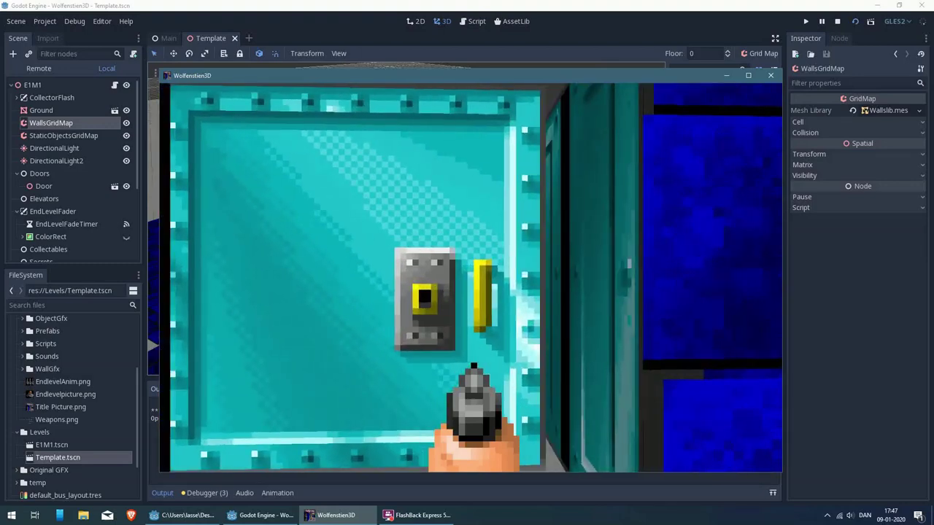
key(Right)
key(Left)
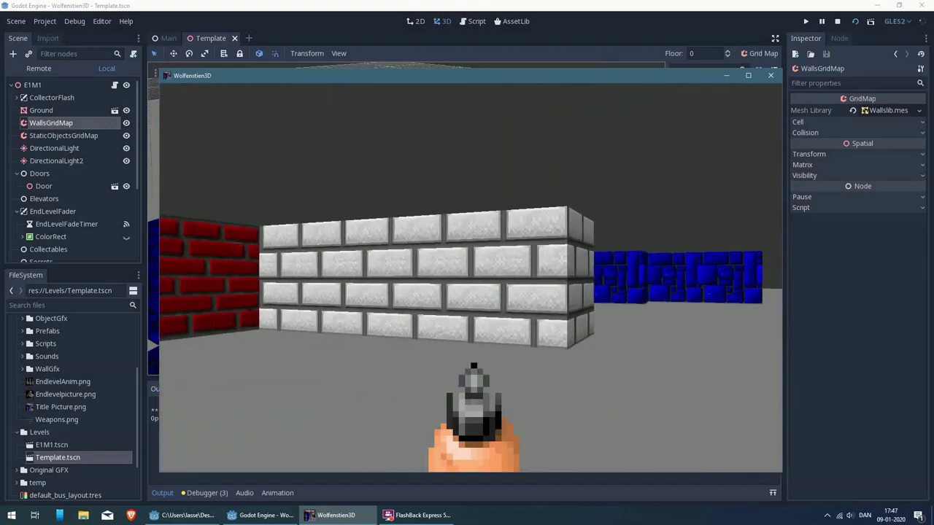
key(Escape)
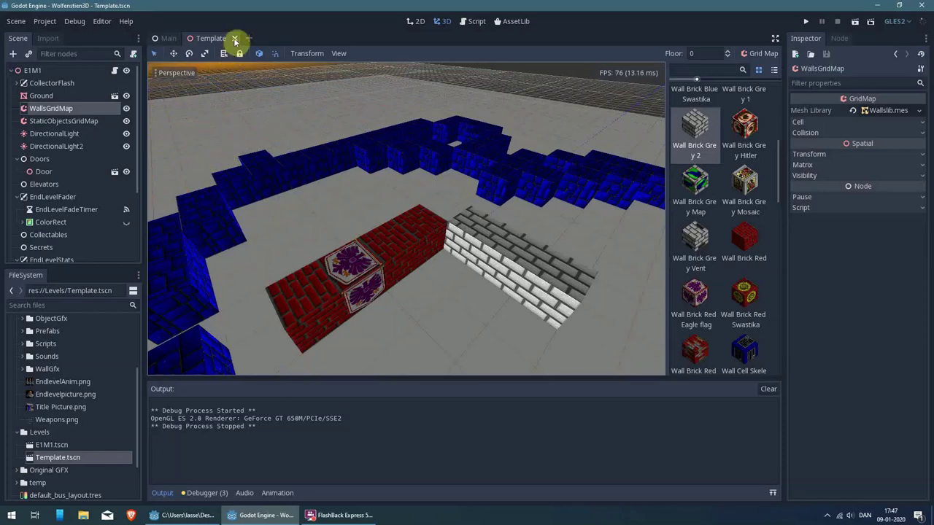
Step: Close Template, open E1M1.tscn and fly the camera over its maze for a wide view
click(234, 40)
double_click(49, 447)
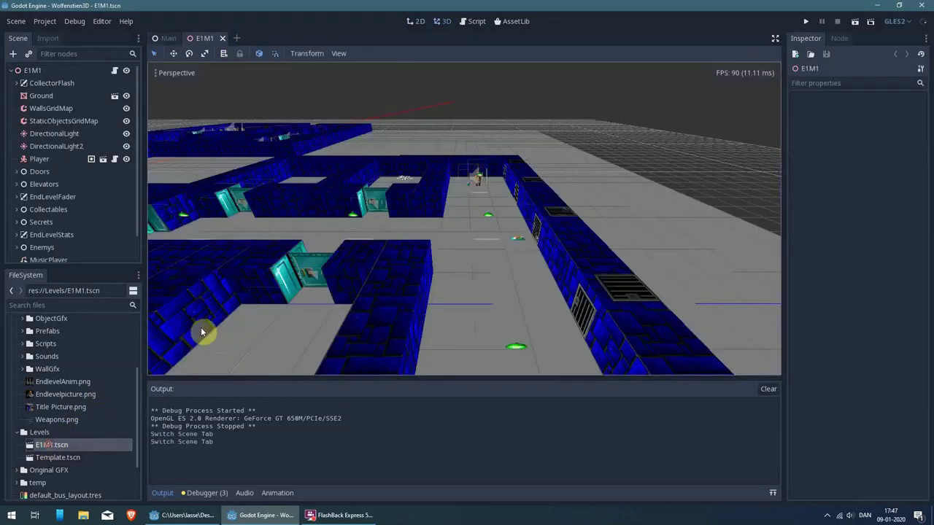
right_drag(154, 301, 153, 301)
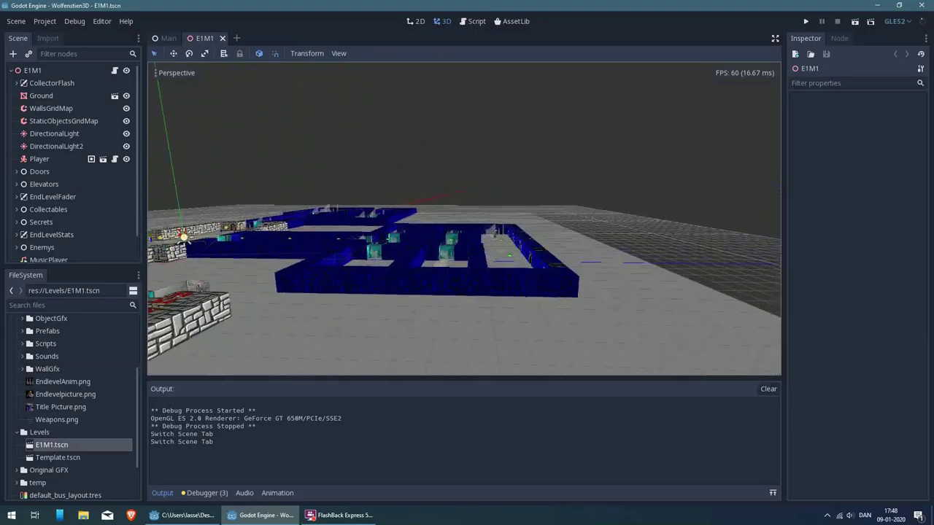
right_drag(326, 267, 326, 267)
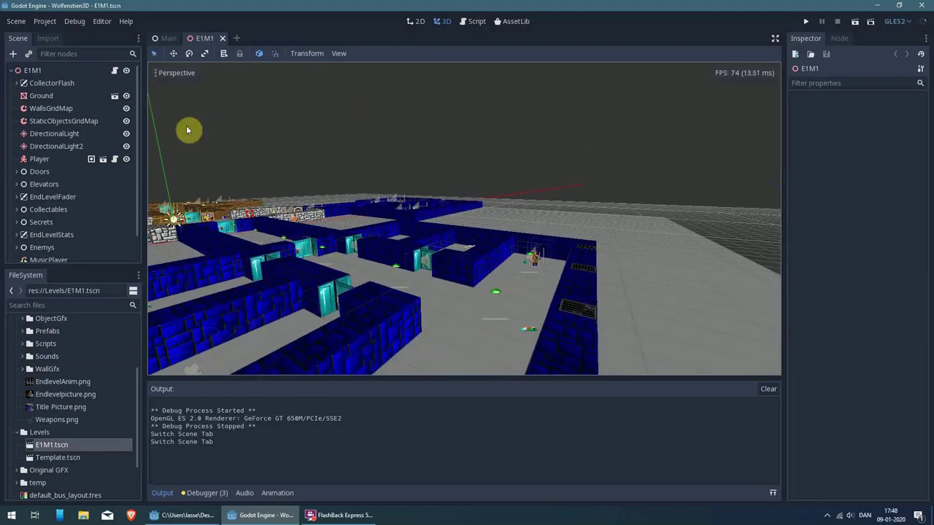
Step: Reopen Template, place a gold ceiling lamp and knight's armour via StaticObjectsGridMap, then save and run
double_click(52, 458)
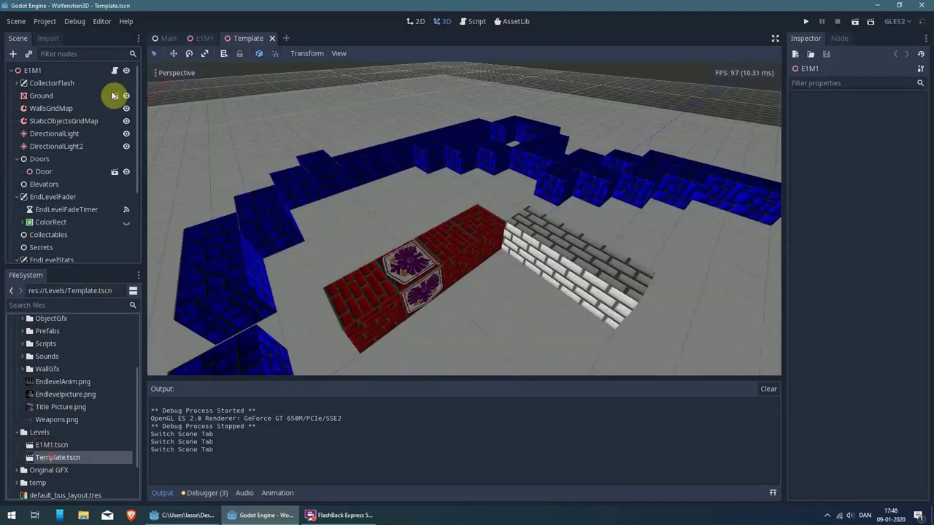
click(63, 121)
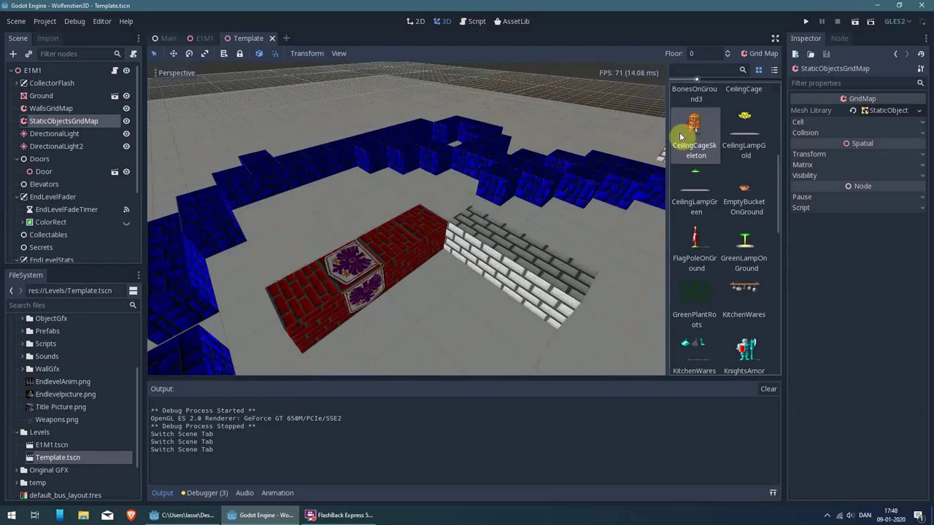
click(64, 109)
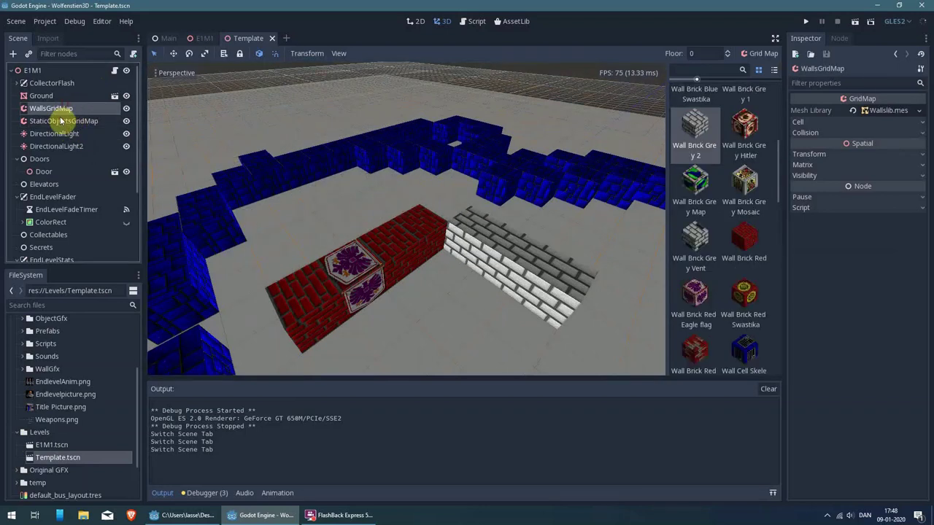
click(62, 122)
click(744, 124)
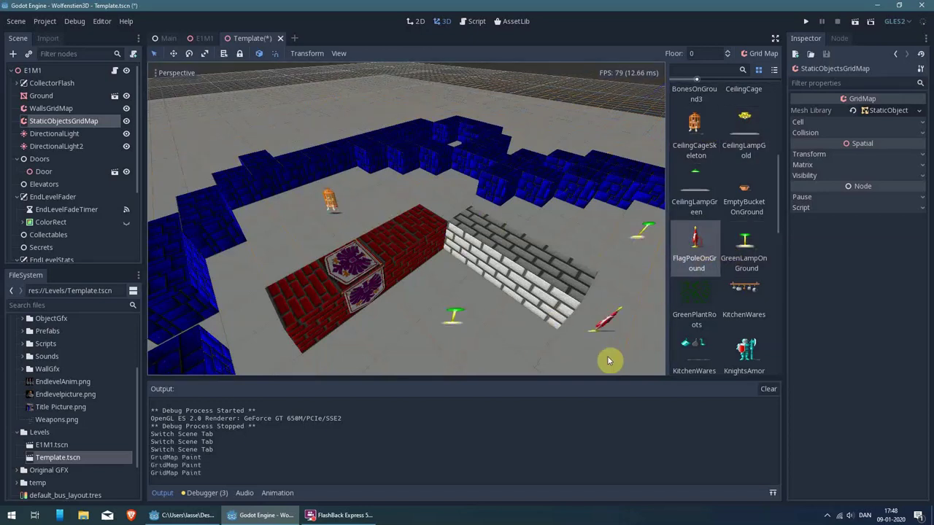
click(744, 348)
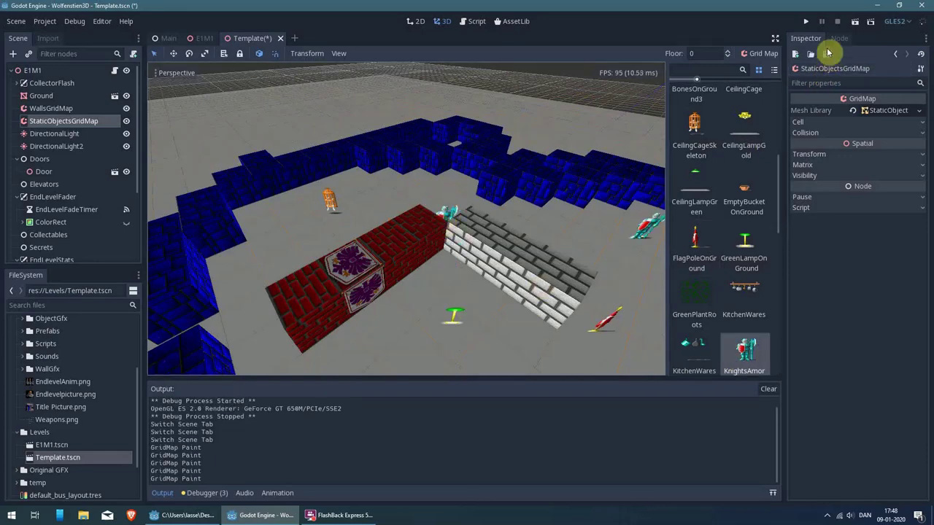
click(855, 22)
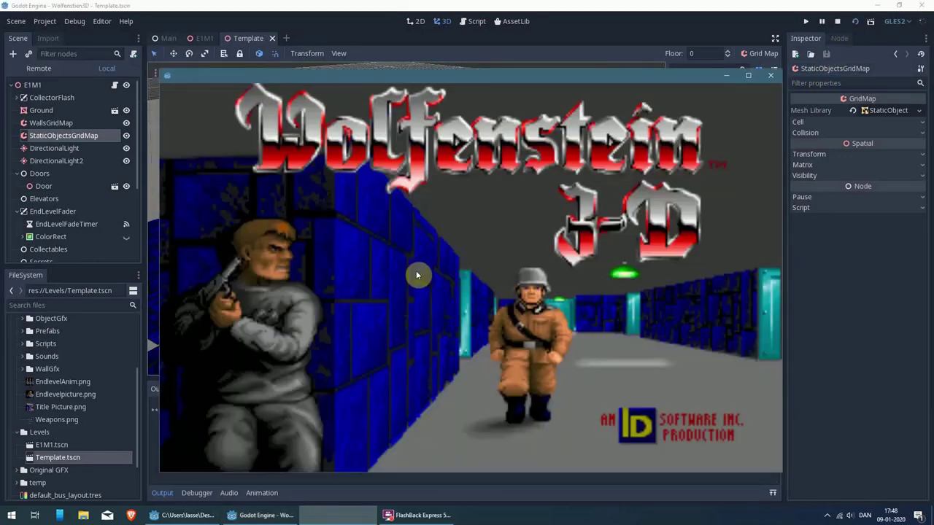
Step: Start playing and walk to the hanging cage and the knight armour statue
key(Return)
key(Up)
key(Left)
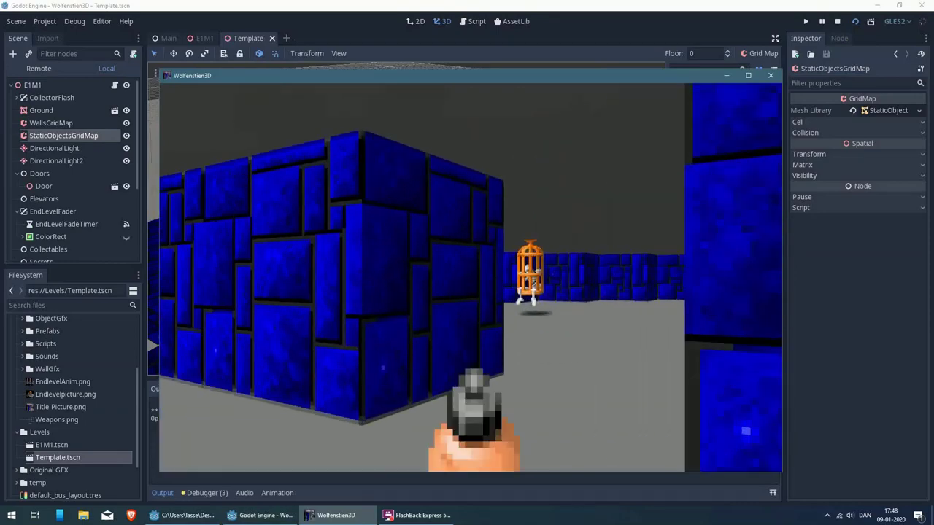
key(Up)
key(Left)
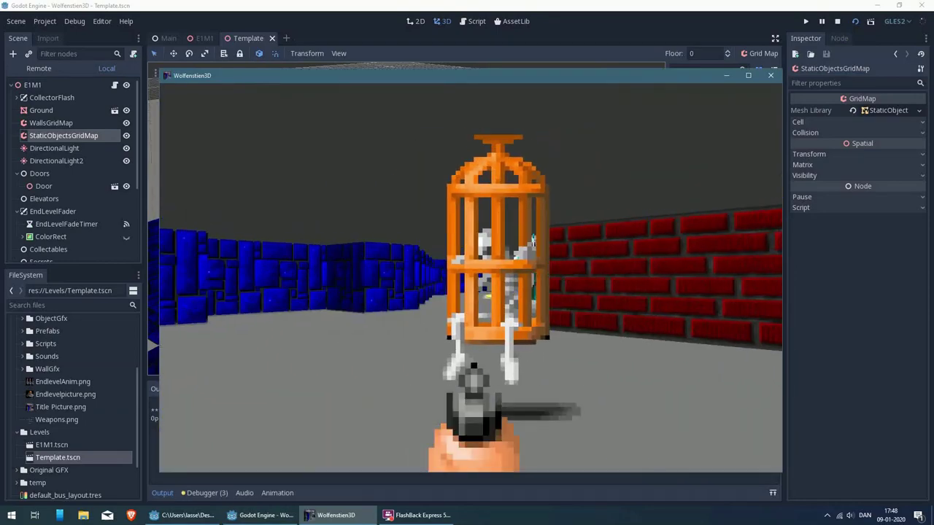
key(Left)
key(Up)
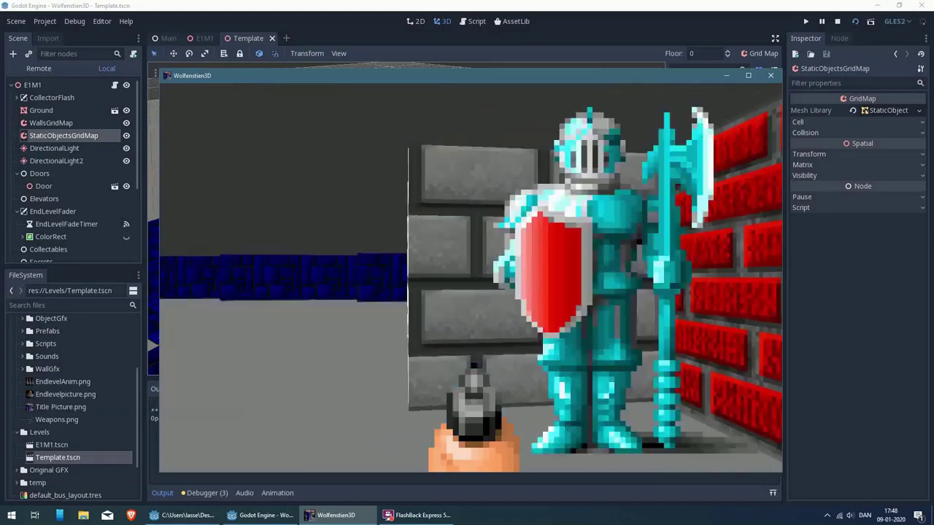
Step: Look over the blue corridor, red brick wall, eagle banner and lamp, then stop the game
key(Left)
key(Right)
key(Up)
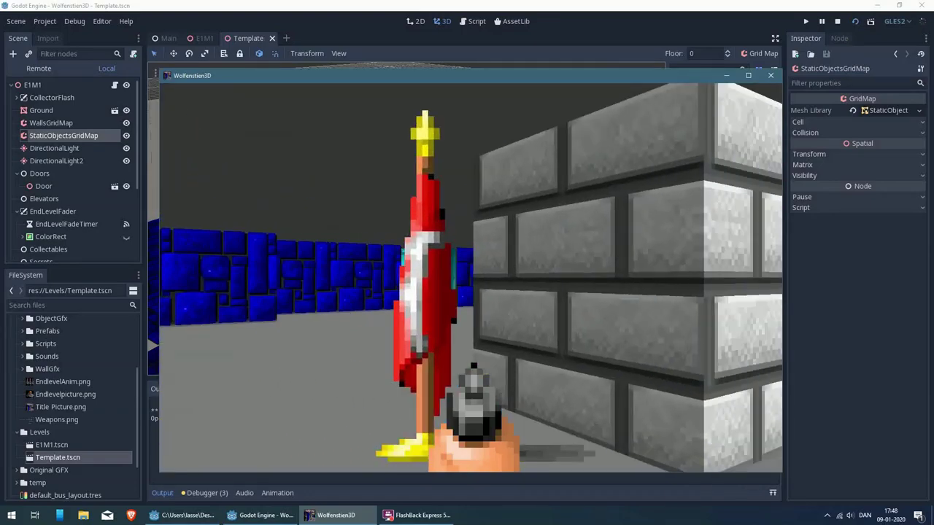
key(Left)
key(Left)
key(Up)
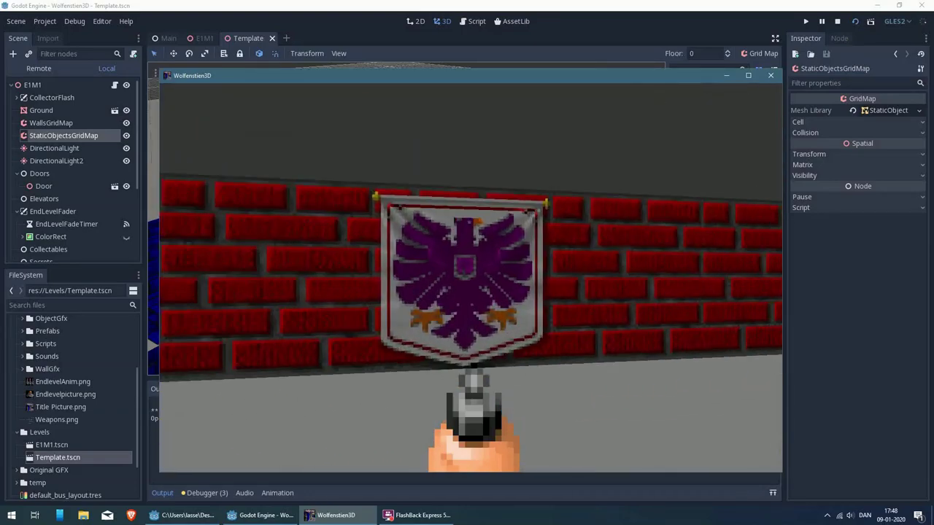
key(Right)
key(Left)
key(Escape)
click(475, 290)
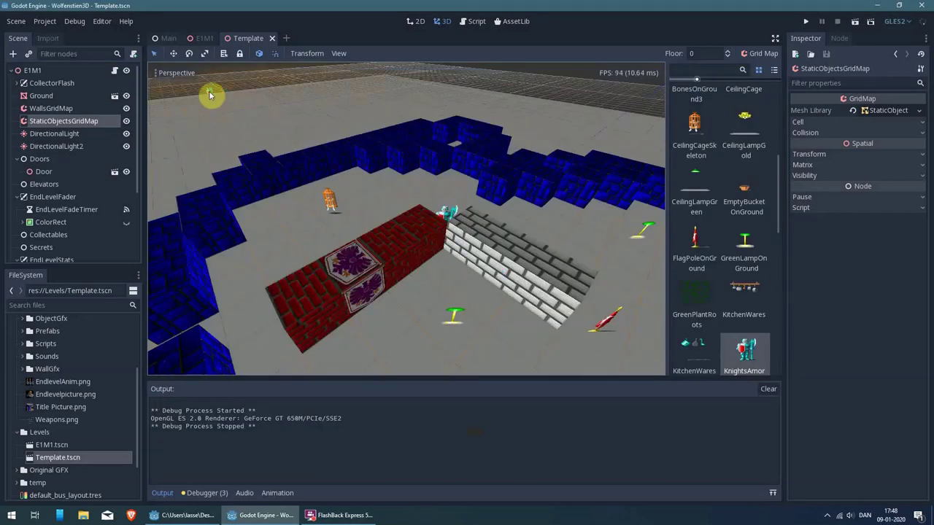
Step: Close the Template scene and open Prefabs/Door.tscn
click(272, 38)
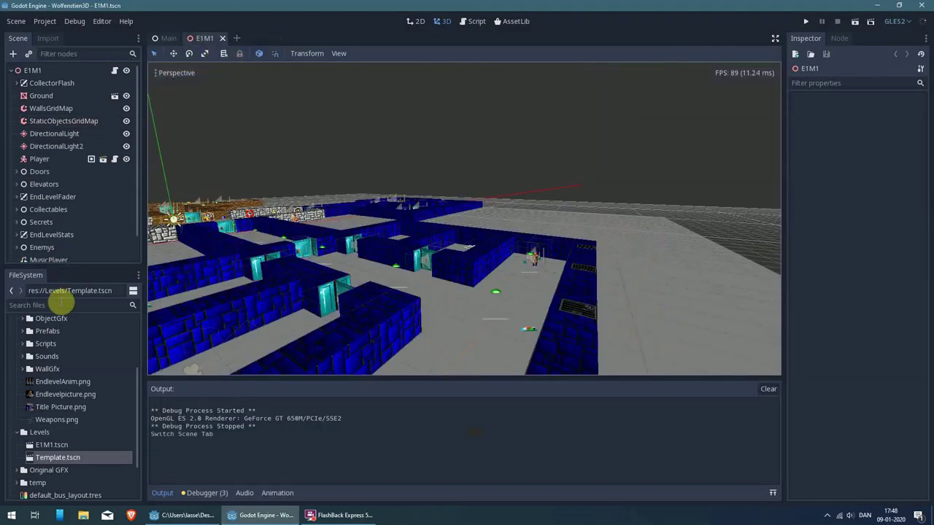
double_click(44, 333)
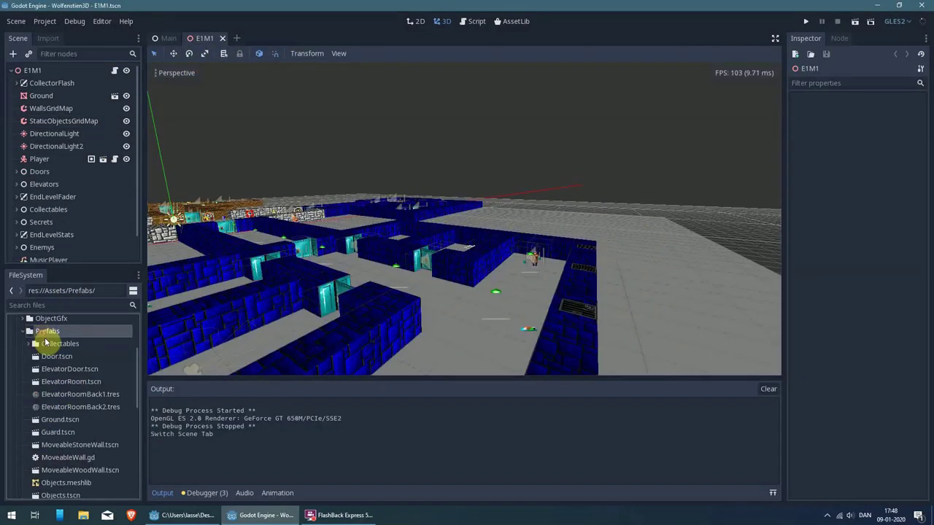
double_click(65, 357)
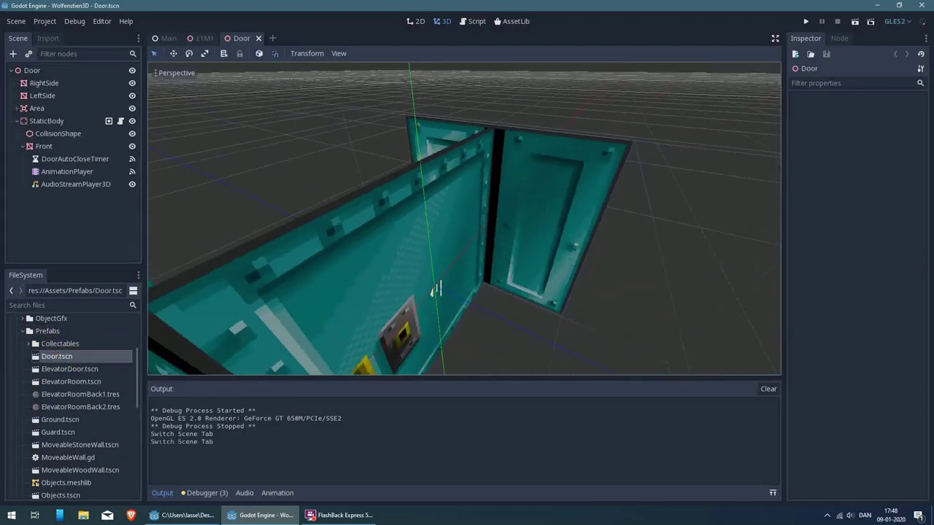
Step: Orbit around the door prefab and play its Door Open animation from the AnimationPlayer
mouse_move(478, 281)
middle_down()
mouse_move(472, 324)
mouse_move(465, 251)
middle_up()
scroll(472, 323, up, 3)
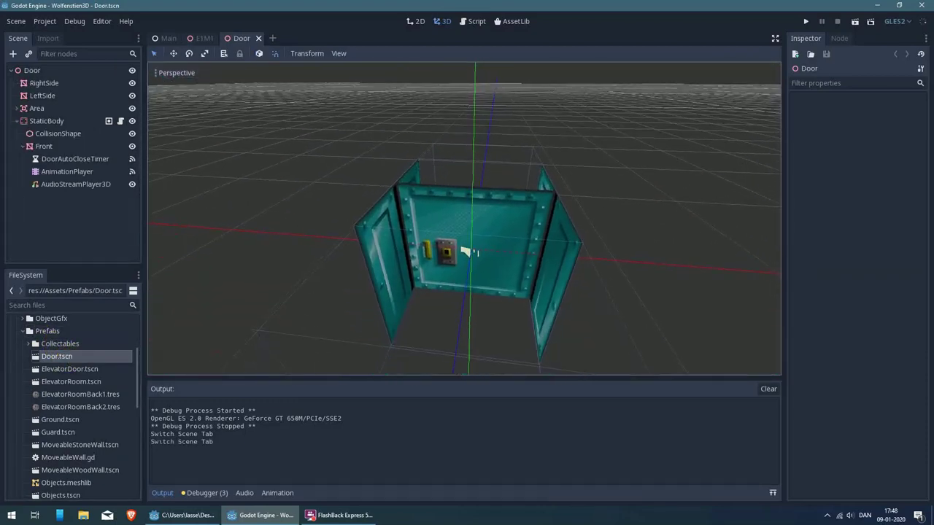
click(42, 174)
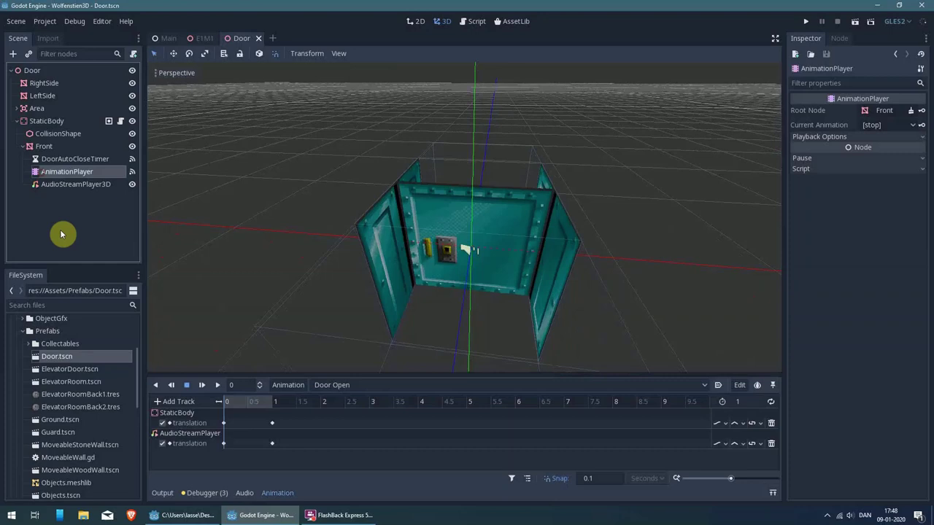
click(197, 388)
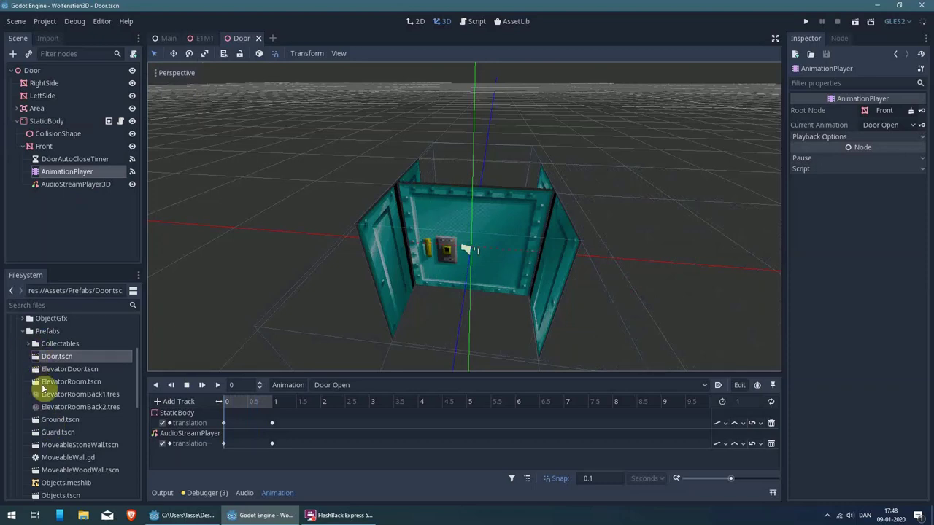
scroll(66, 432, down, 3)
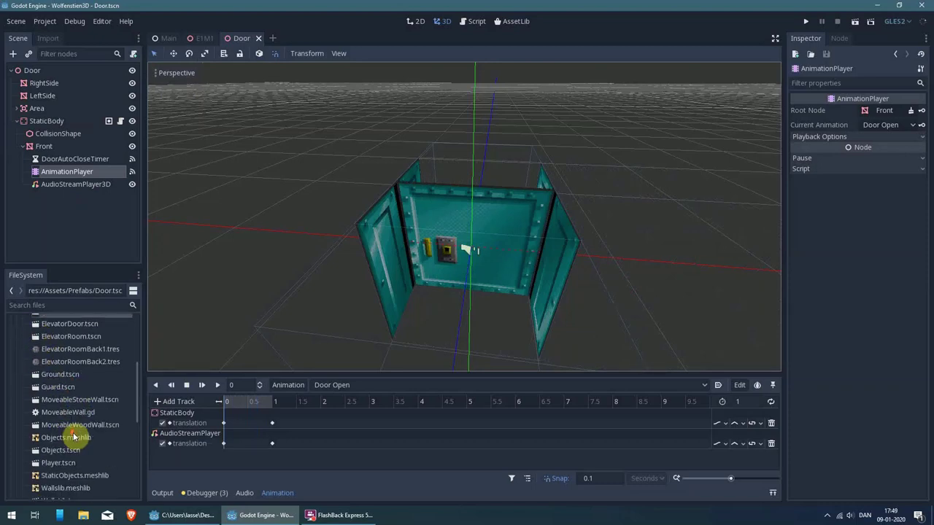
scroll(75, 438, down, 3)
scroll(72, 434, down, 1)
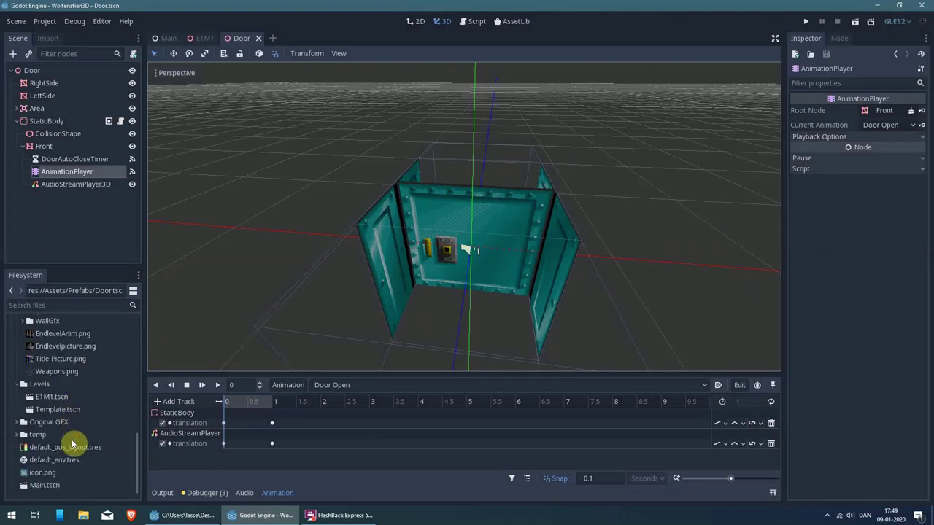
scroll(73, 440, up, 3)
scroll(68, 425, up, 5)
scroll(69, 423, up, 8)
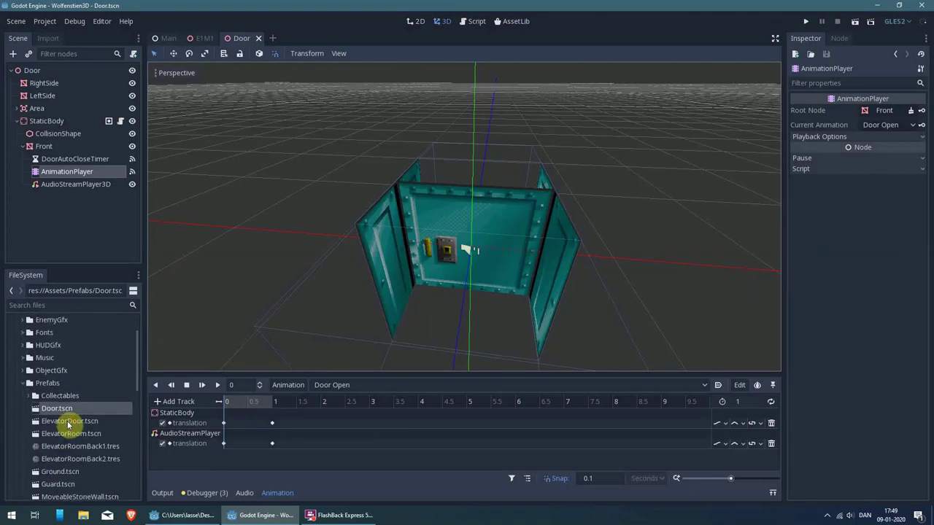
scroll(68, 421, up, 3)
Step: Launch the game from the Main scene and walk toward the starting steel door
click(167, 41)
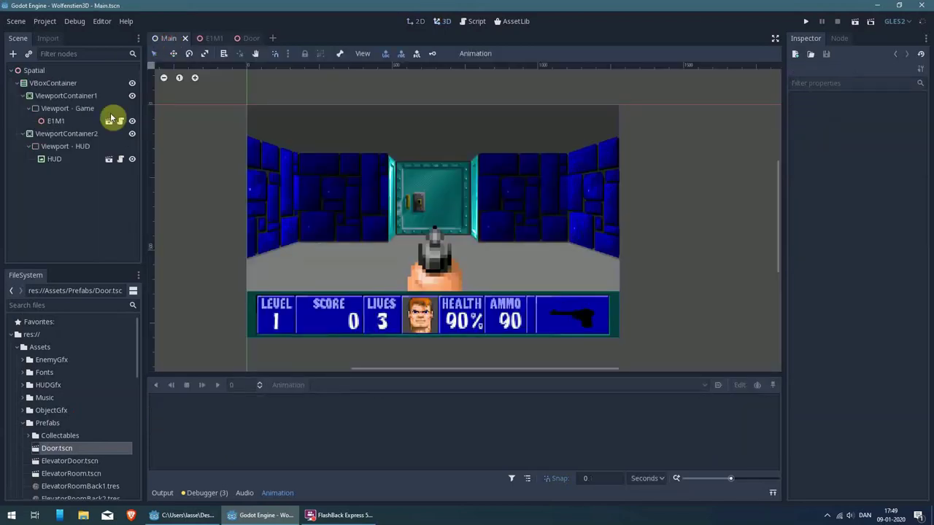
click(804, 23)
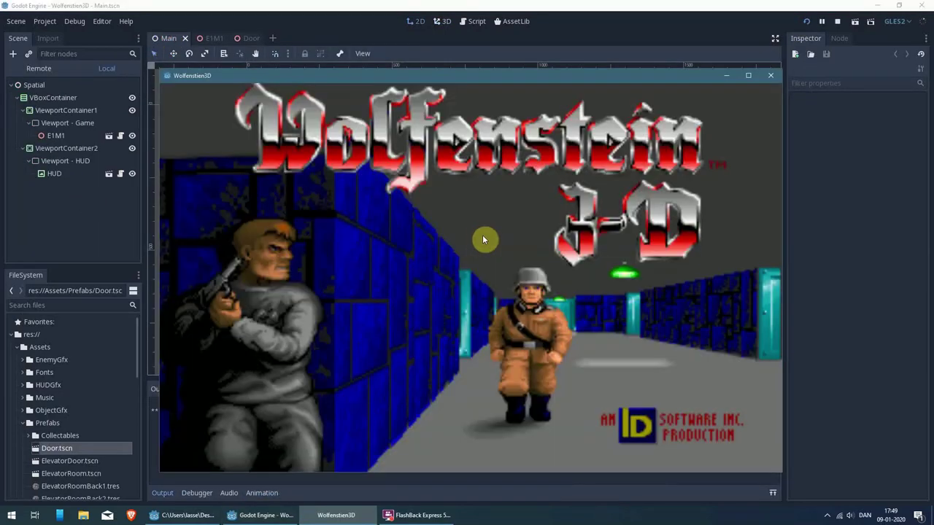
key(Left)
key(Right)
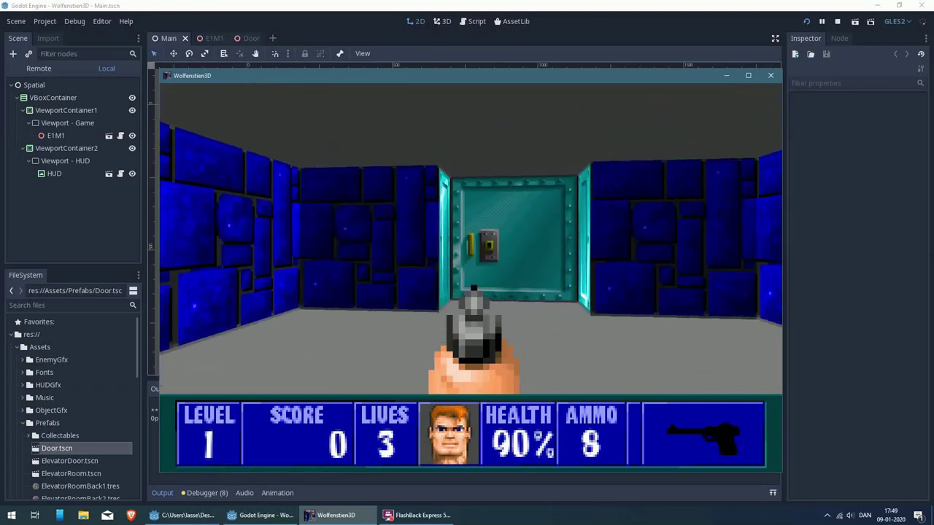
key(Up)
key(Up)
Step: Open the steel door and shoot the guard in the blue corridor
key(space)
key(Right)
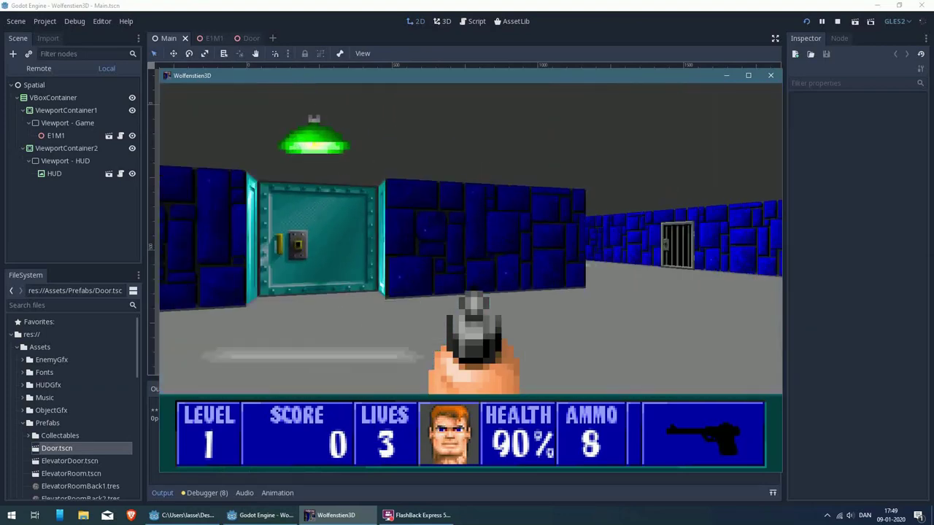
key(Right)
key(Left)
key(ctrl)
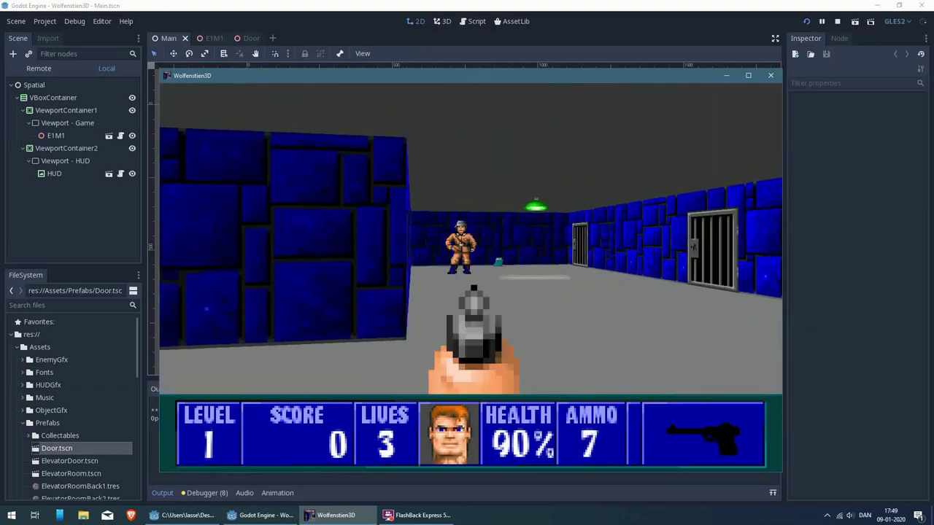
key(ctrl)
key(ctrl)
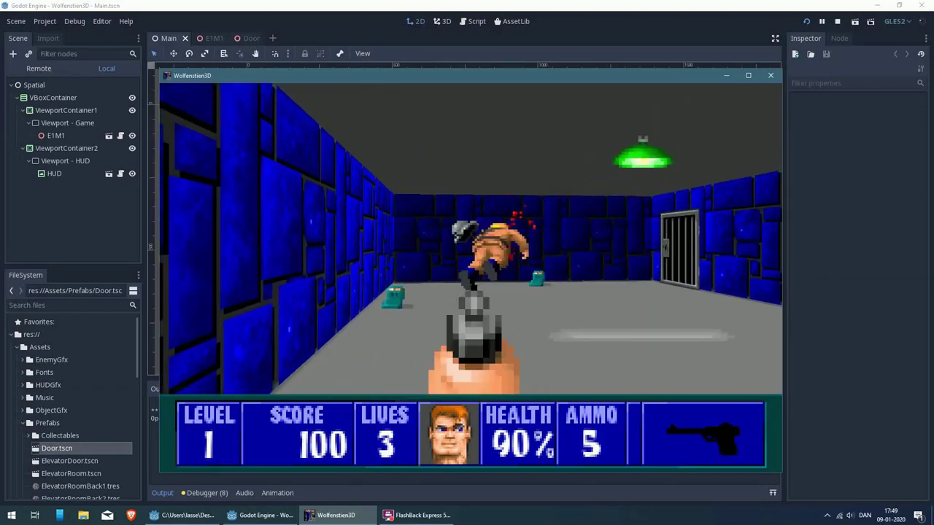
key(Left)
key(Right)
Step: Collect the ammo and food, open the cyan door and head to the next one
key(Up)
key(Right)
key(Up)
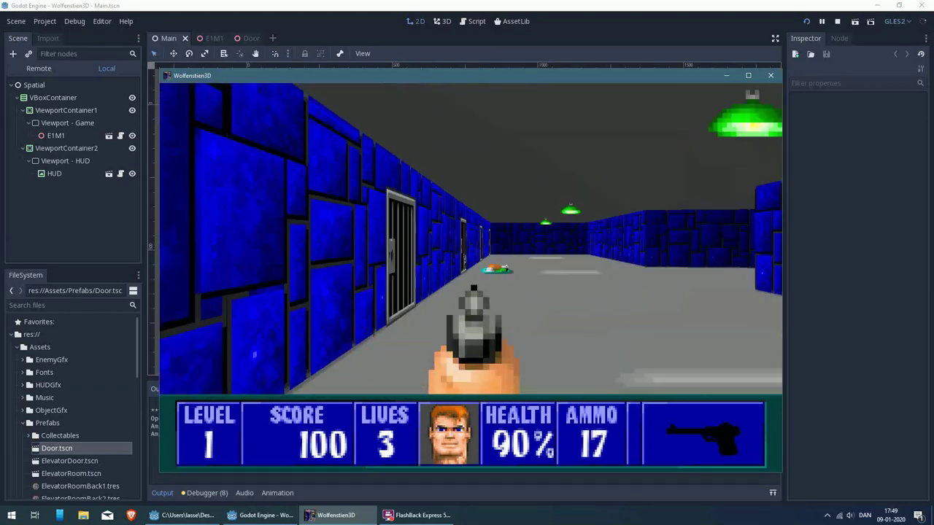
key(Left)
key(Up)
key(Up)
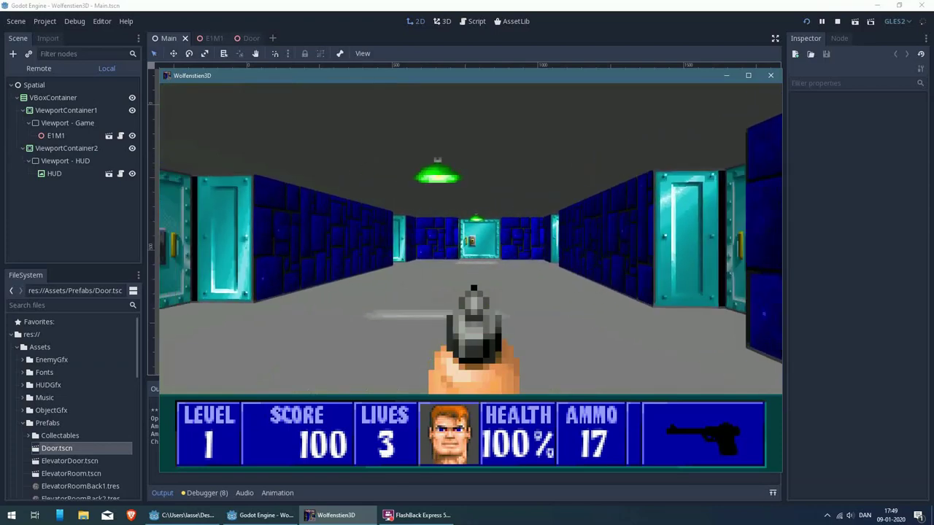
key(Up)
key(Up)
key(Up)
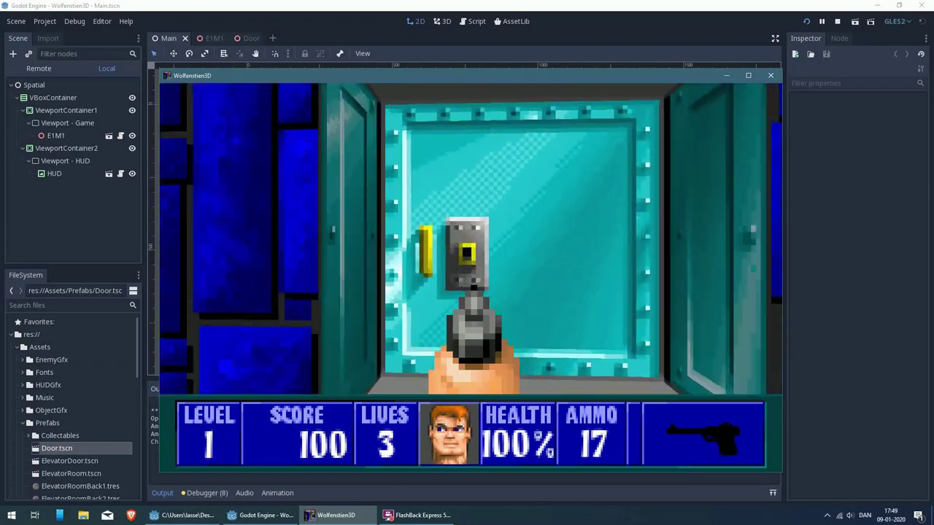
key(space)
key(Up)
key(Right)
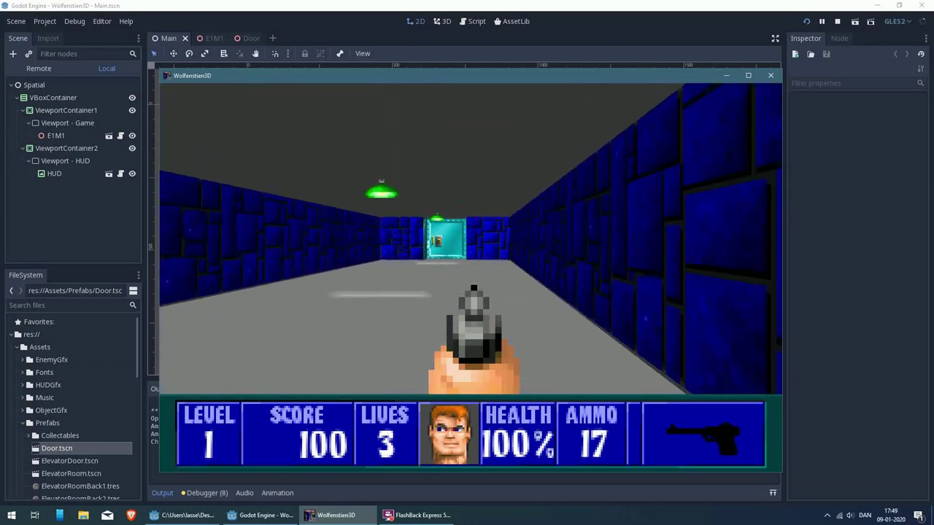
key(Left)
key(Up)
key(Up)
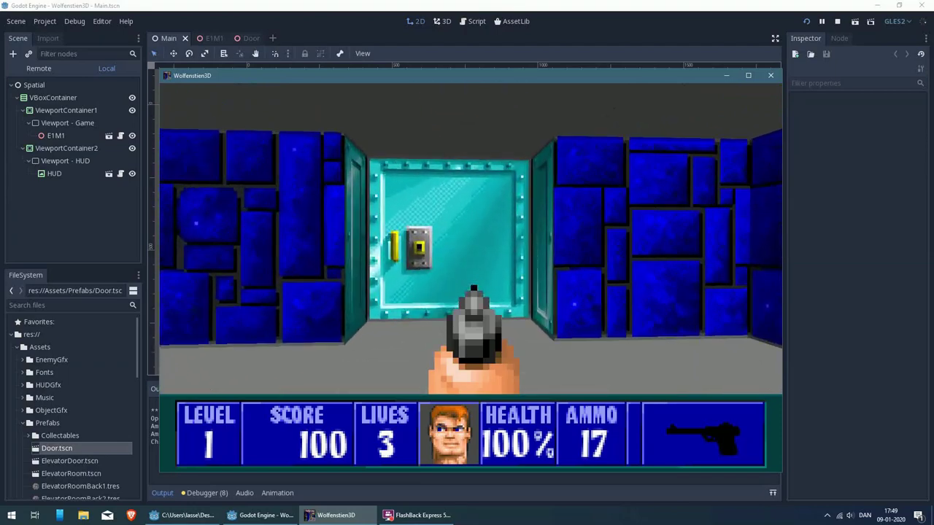
Step: Open the next door and shoot the guards in the stone-walled room, grabbing the dropped ammo
key(space)
key(Up)
key(ctrl)
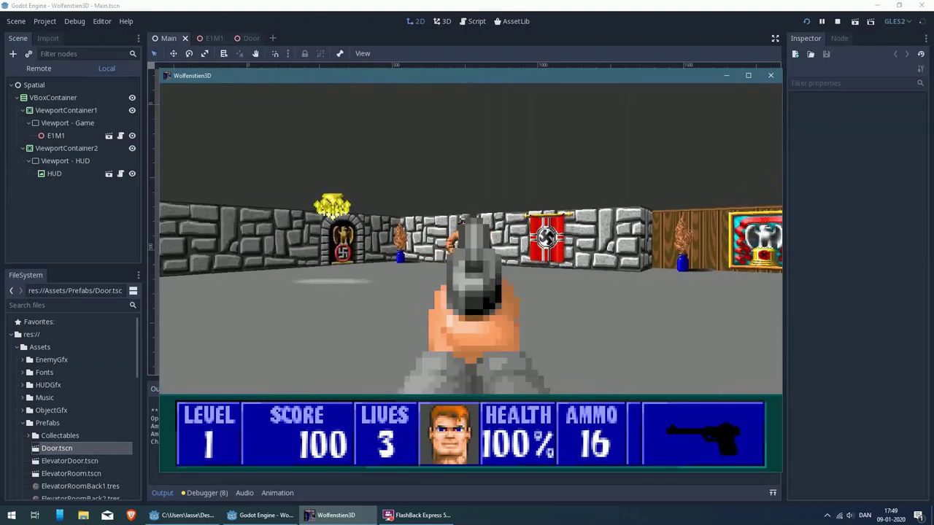
key(Left)
key(ctrl)
key(ctrl)
key(ctrl)
key(Up)
key(ctrl)
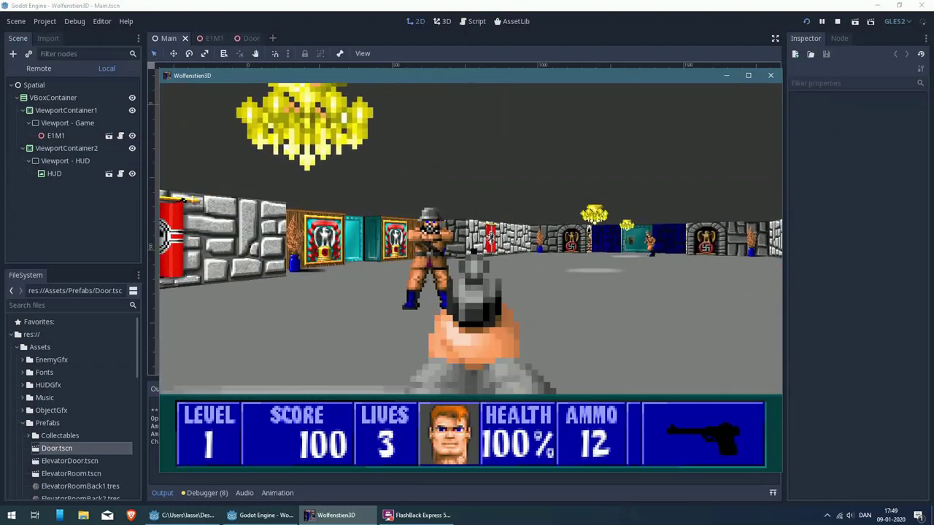
key(ctrl)
key(Up)
key(Left)
key(ctrl)
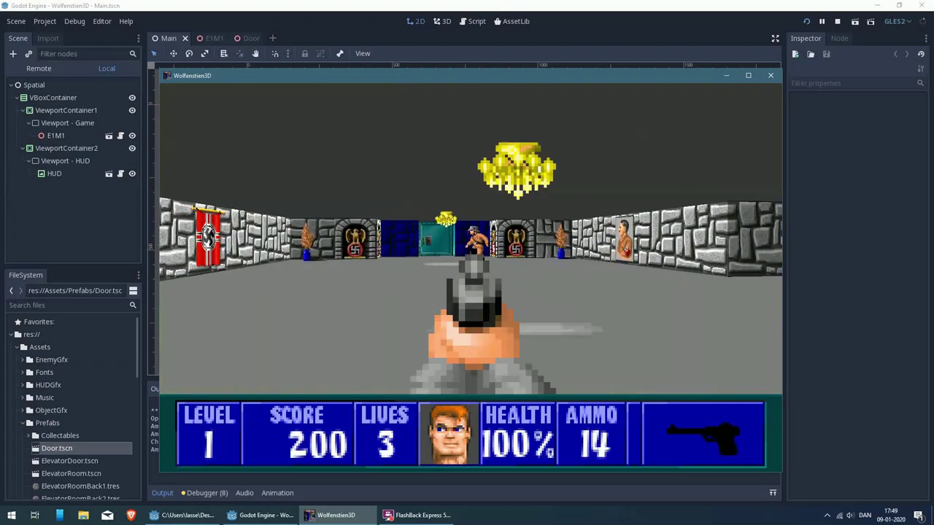
key(ctrl)
key(Up)
key(Up)
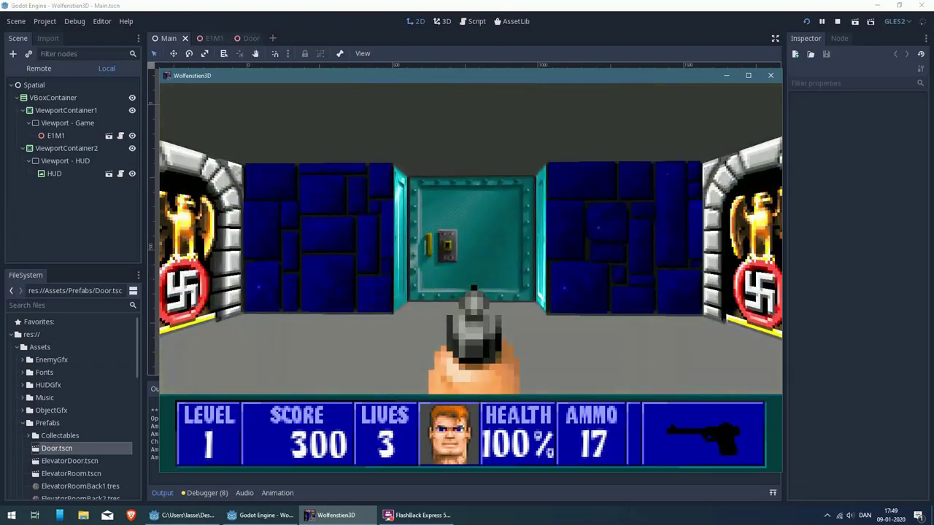
Step: Open the following cyan doors and kill the guard revealed behind one
key(space)
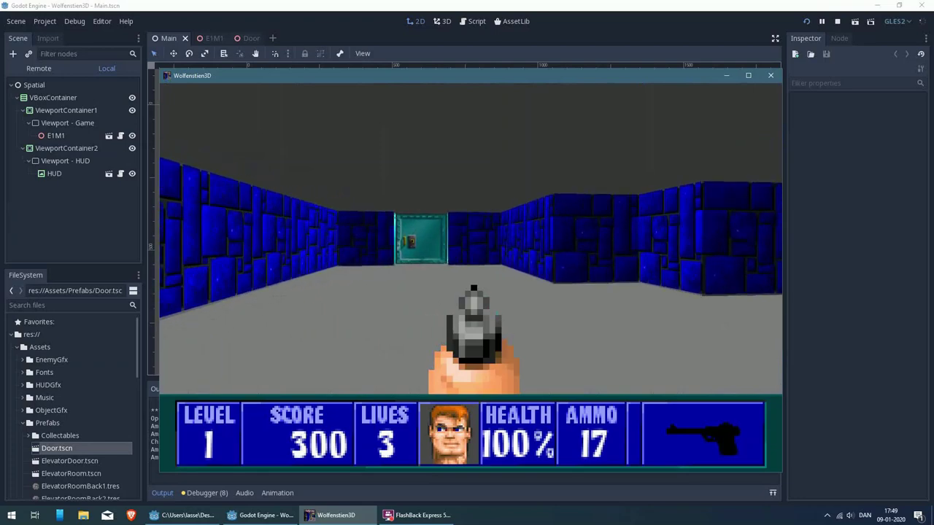
key(Up)
key(Left)
key(space)
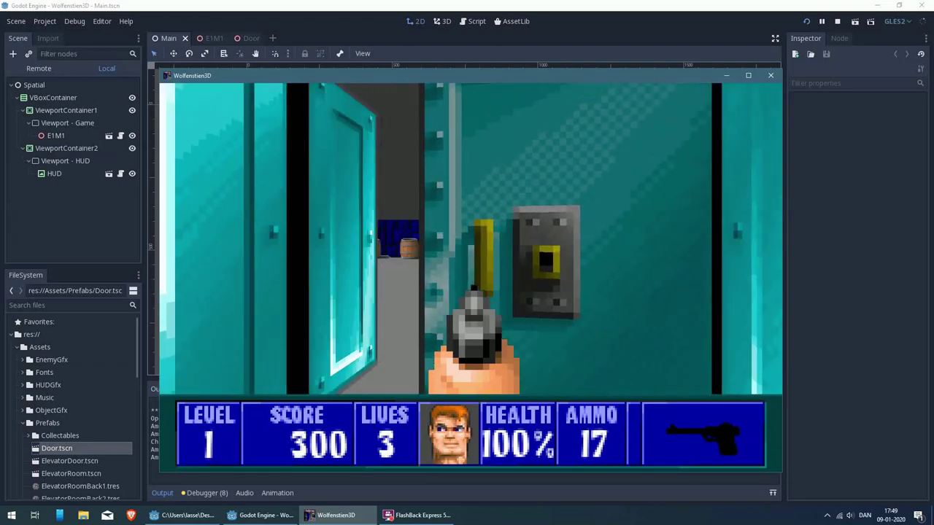
key(Up)
key(Up)
key(Down)
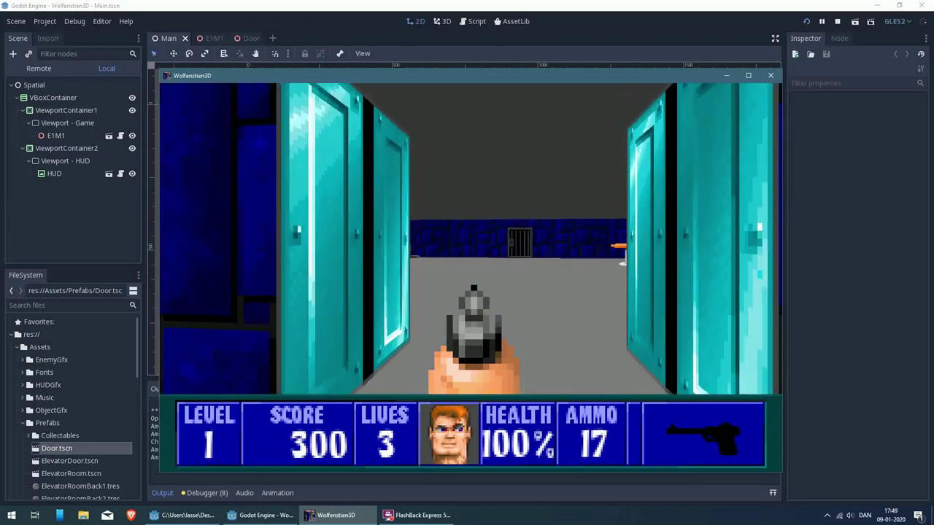
key(Left)
key(Right)
key(space)
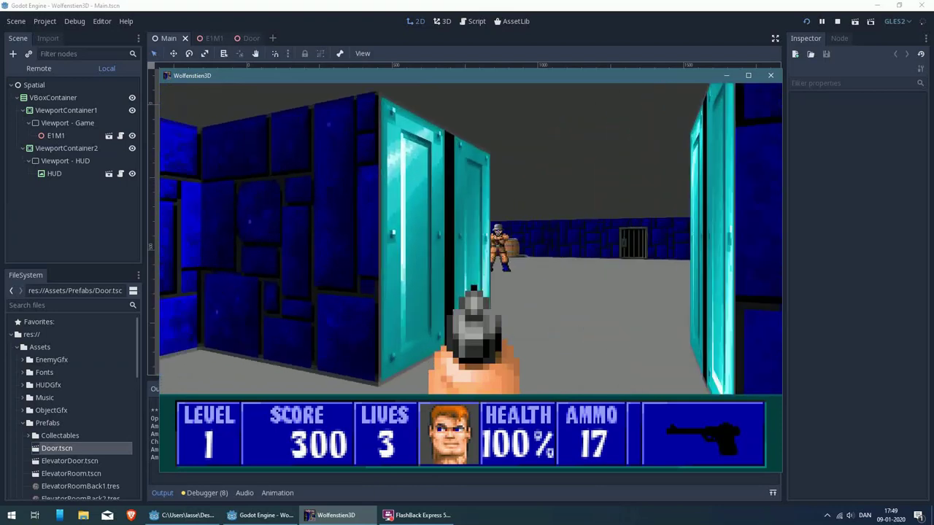
key(Left)
key(Left)
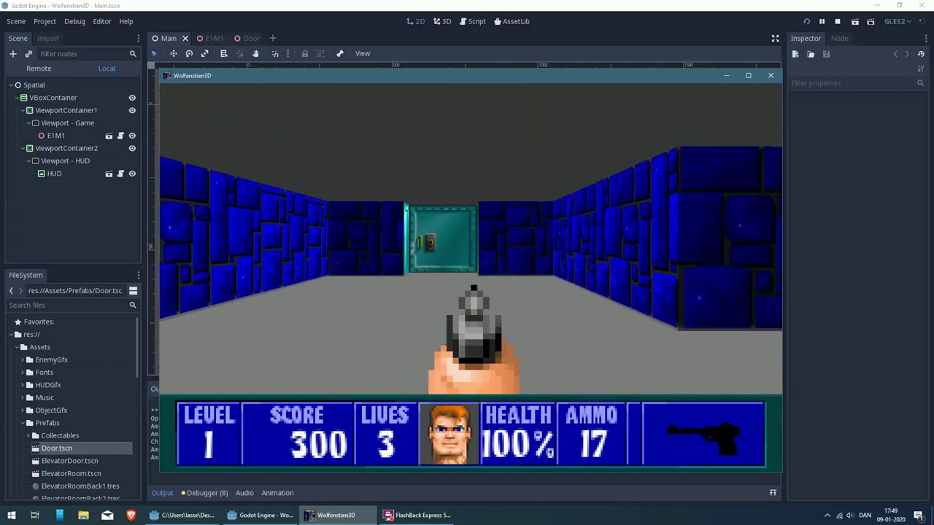
key(ctrl)
key(Left)
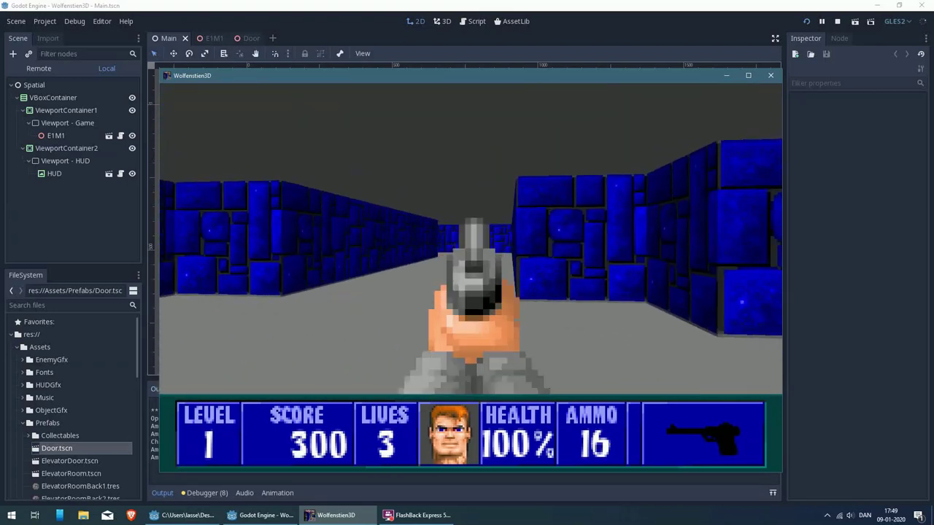
key(ctrl)
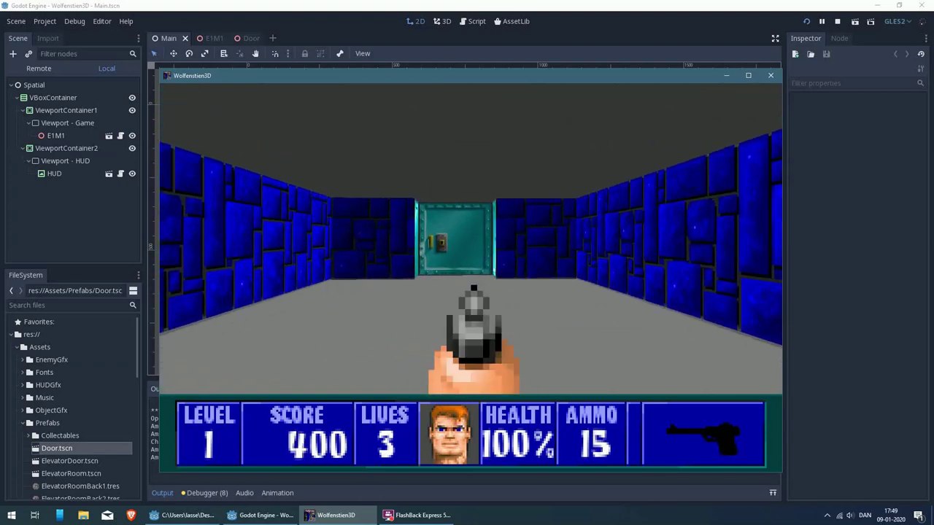
Step: Kill the approaching guard, pass the chandelier room and reach the elevator switch
key(space)
key(Up)
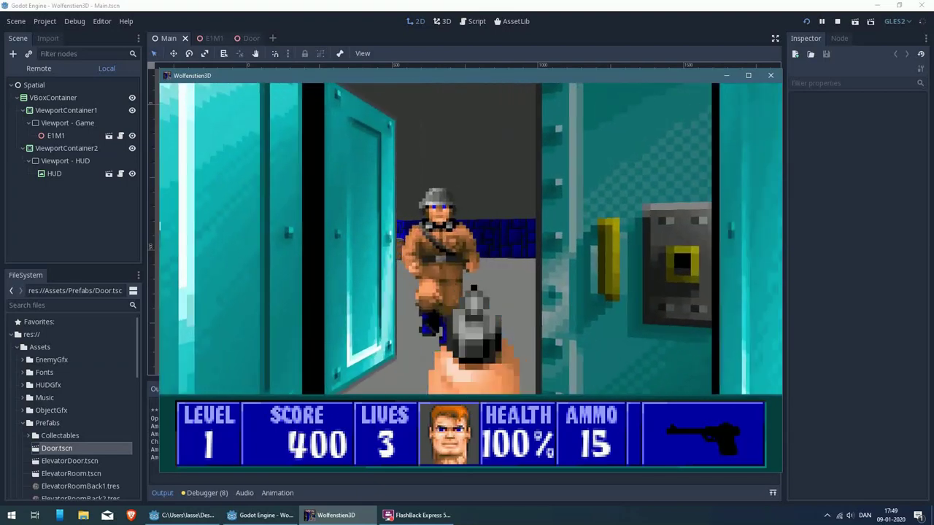
key(ctrl)
key(ctrl)
key(ctrl)
key(Left)
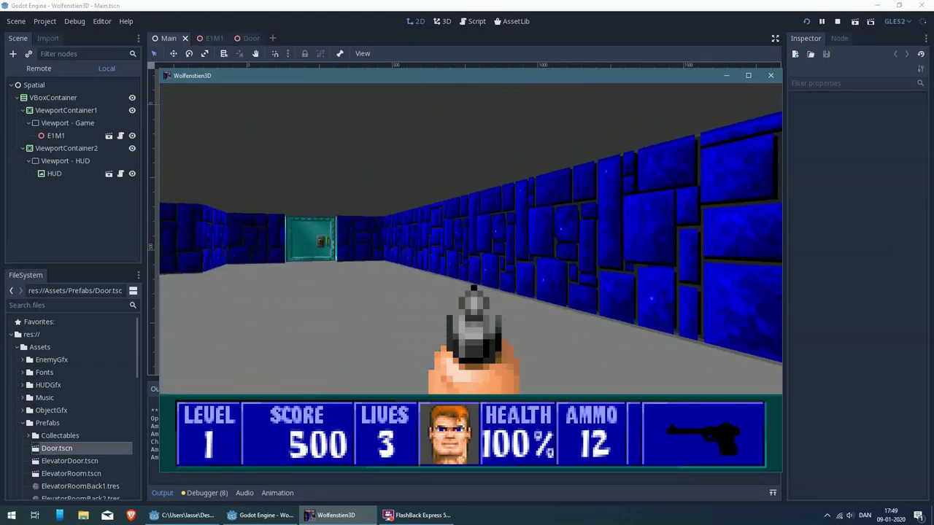
key(Left)
key(Up)
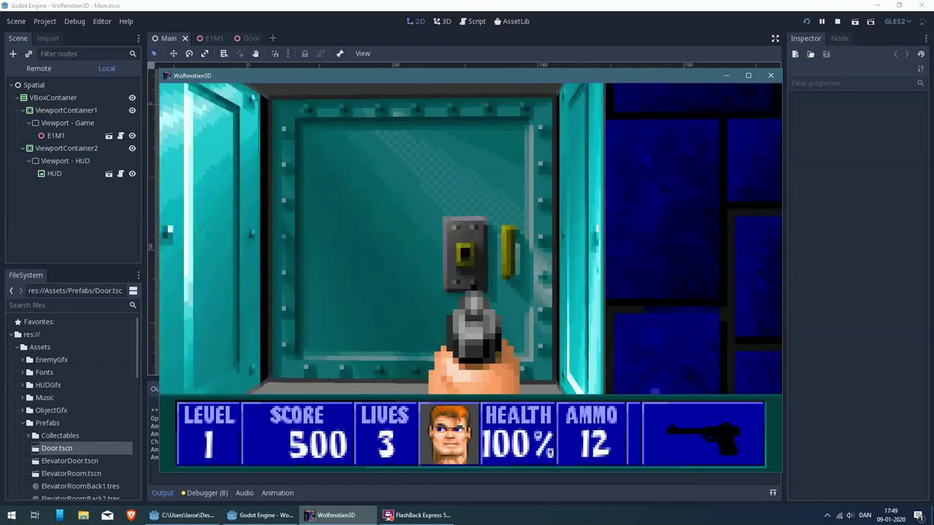
key(space)
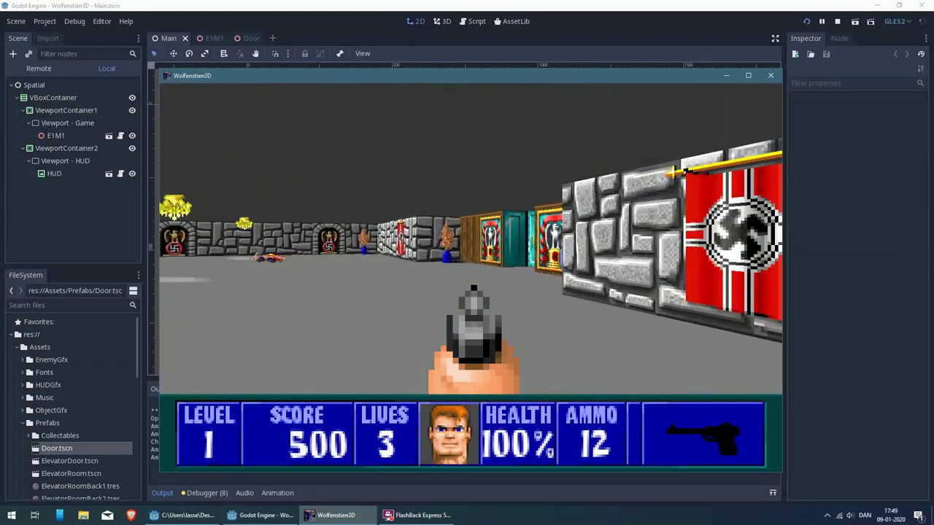
key(Right)
key(Up)
key(space)
key(Left)
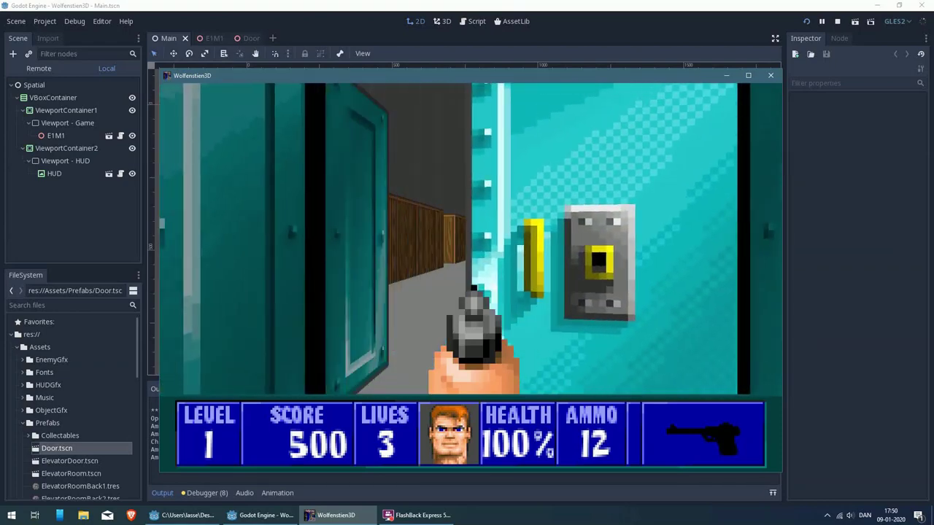
key(Left)
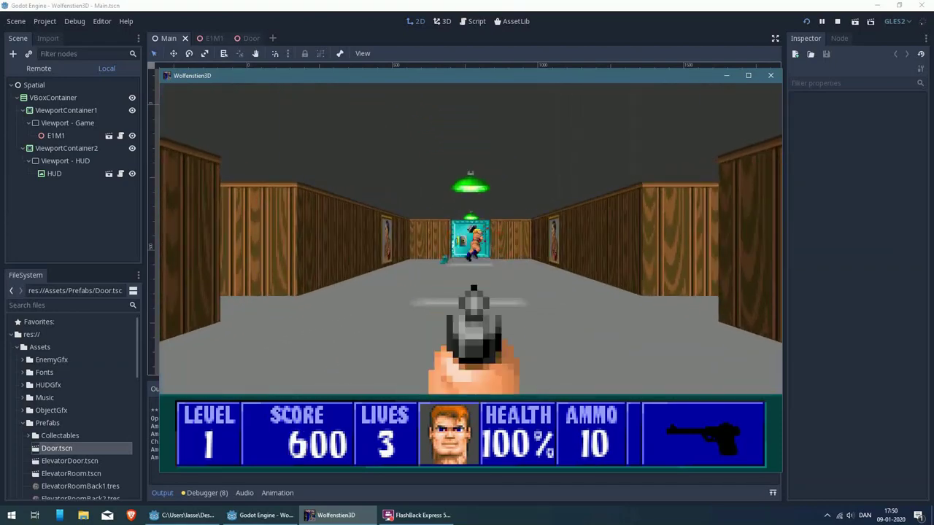
Step: Shoot the guard in the wooden corridor and collect the ammo it drops
key(Left)
key(ctrl)
key(ctrl)
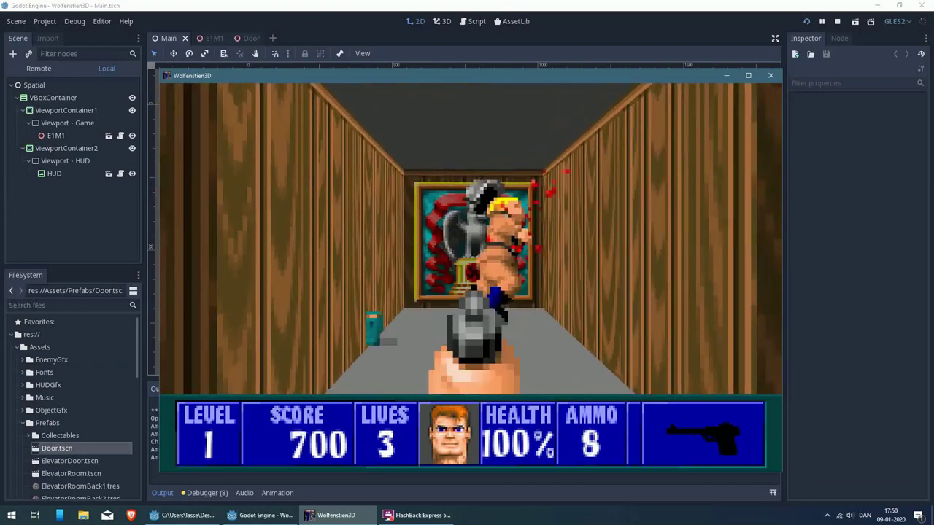
key(Up)
key(Up)
key(Down)
key(Right)
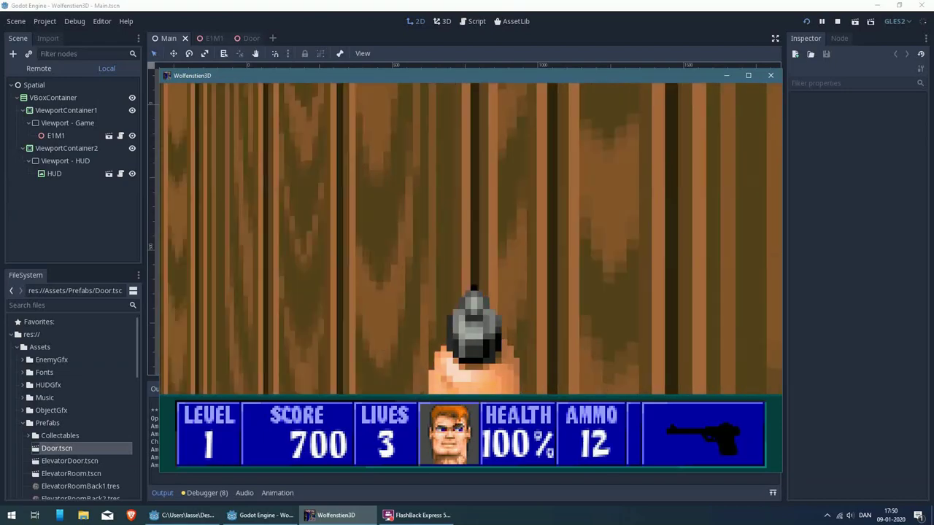
key(Right)
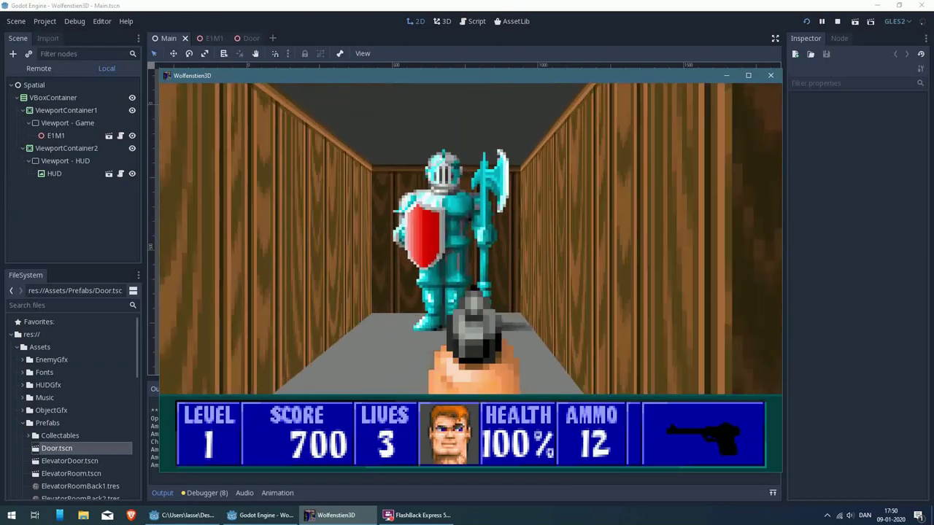
key(Left)
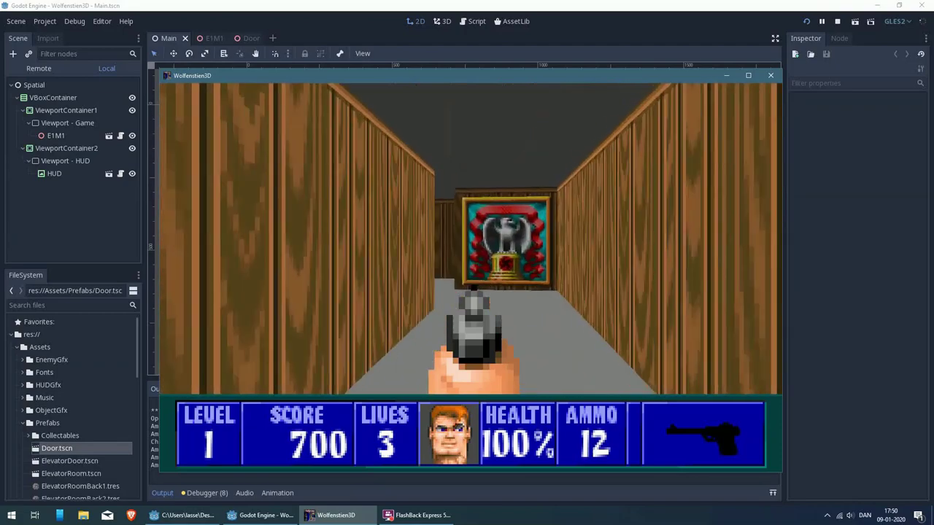
Step: Pick up the machine gun and ammo along the long wooden corridor, then open the steel door
key(Up)
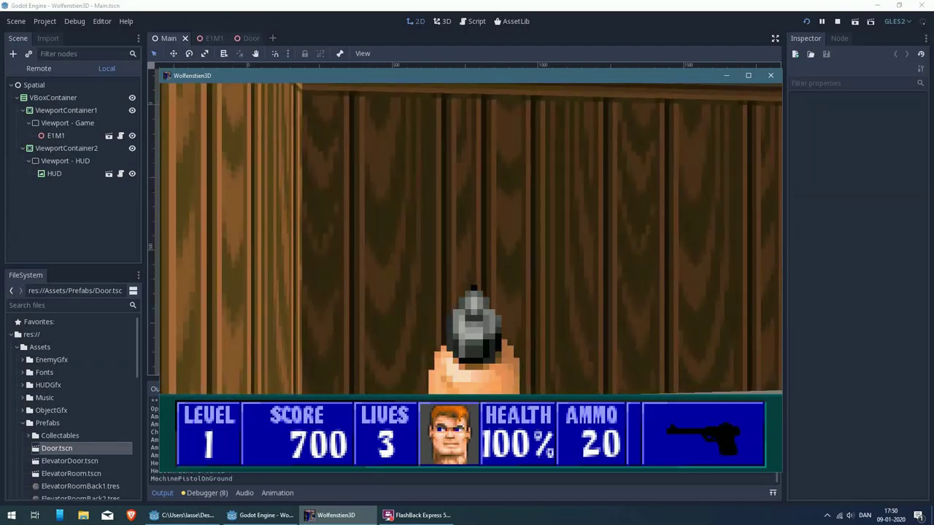
key(Left)
key(Left)
key(Up)
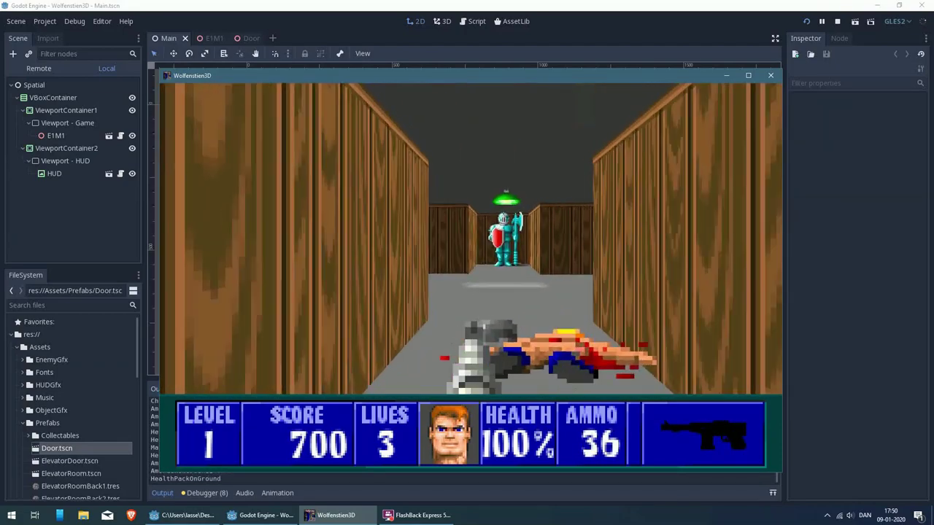
key(Up)
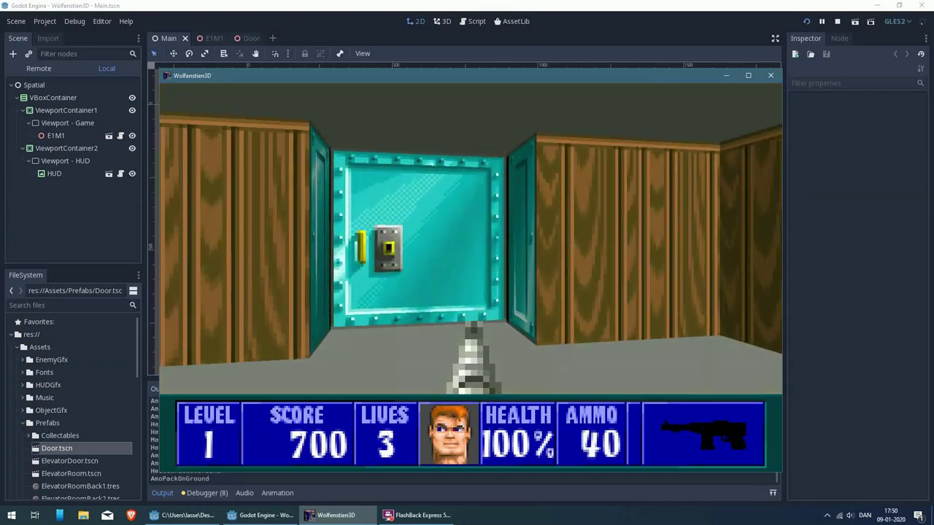
key(space)
Step: Kill the guard beyond the steel doorway and advance into the room
key(Right)
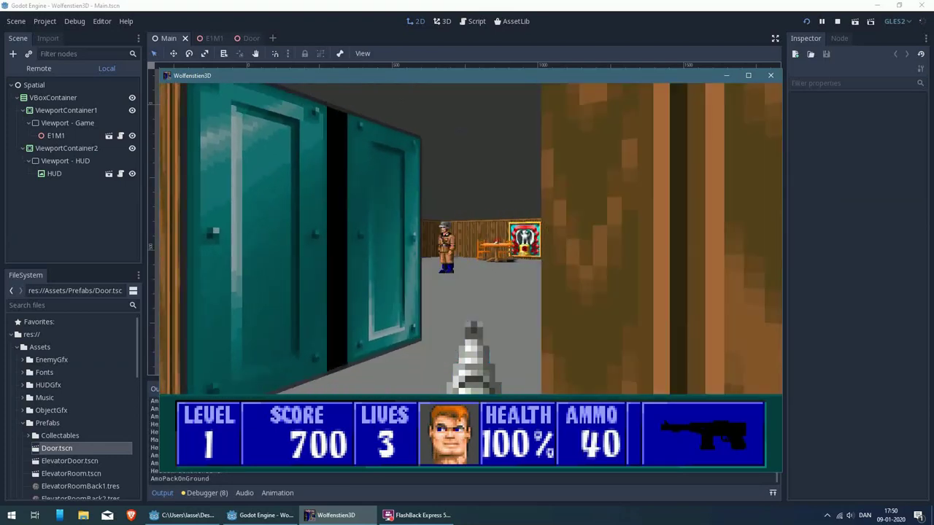
key(Left)
key(ctrl)
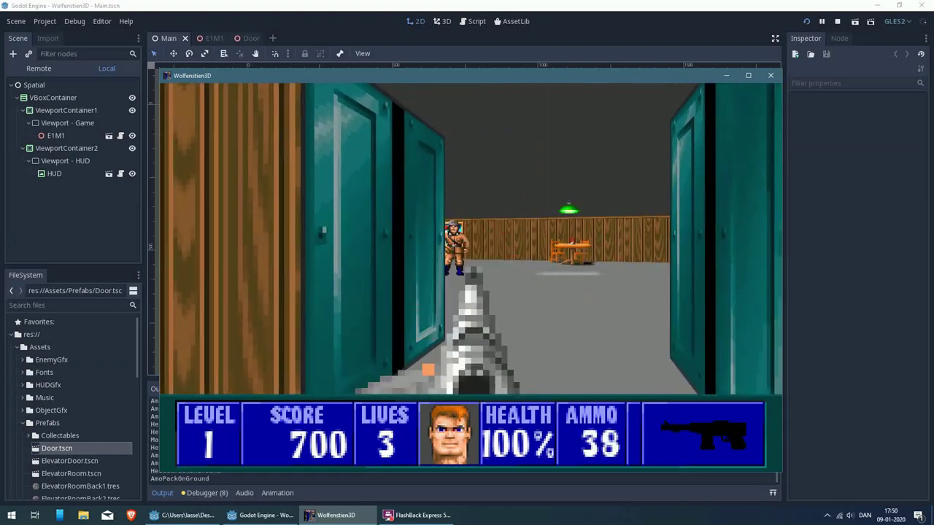
key(Up)
key(Right)
key(Up)
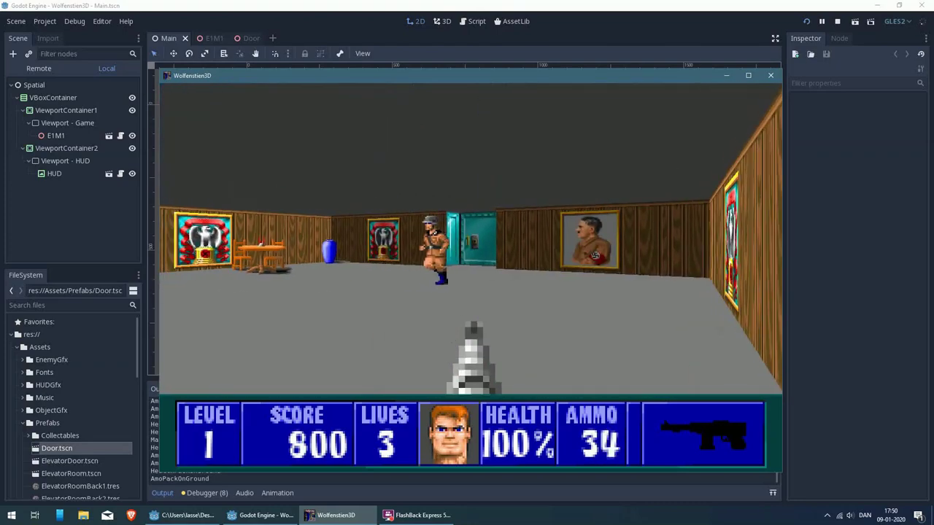
Step: Collect the ammo clips lying near the tables
key(Up)
key(Right)
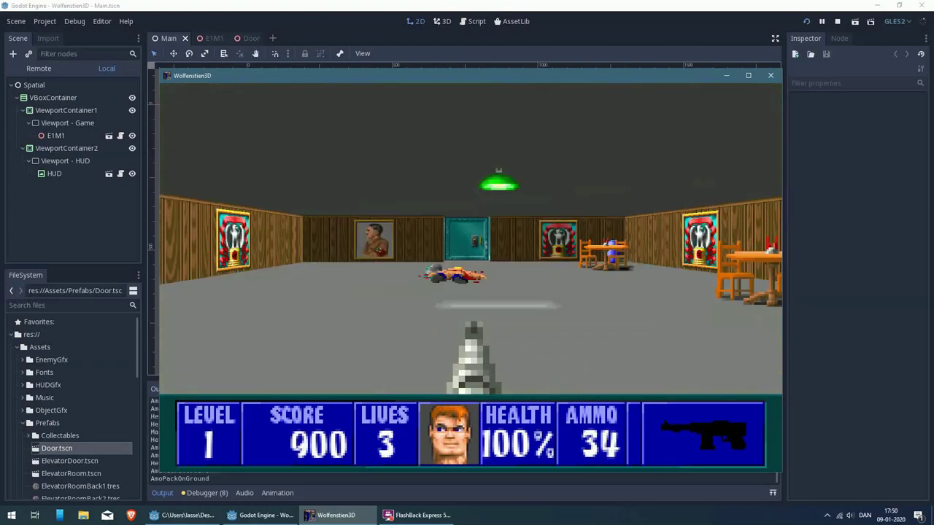
key(Up)
key(Right)
key(Left)
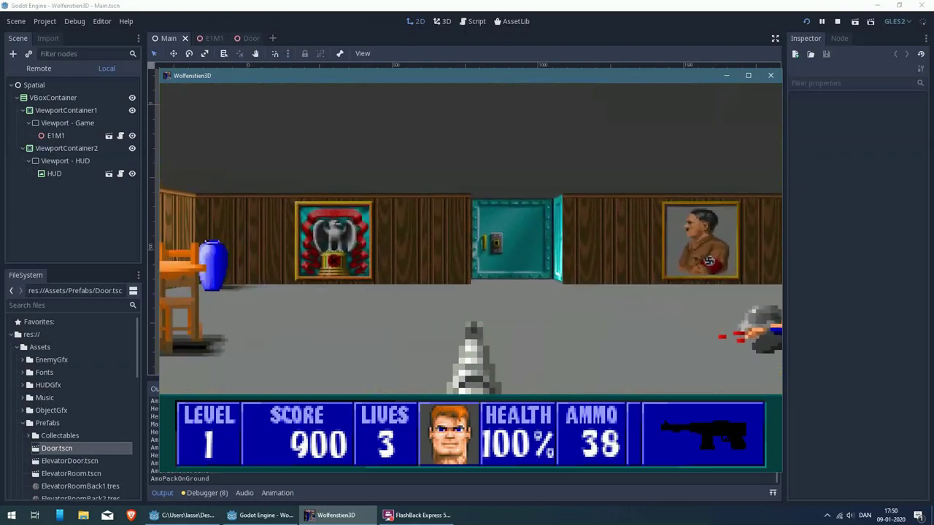
Step: Go through the teal door and gather the treasure and cross in the treasure room
key(Up)
key(space)
key(Up)
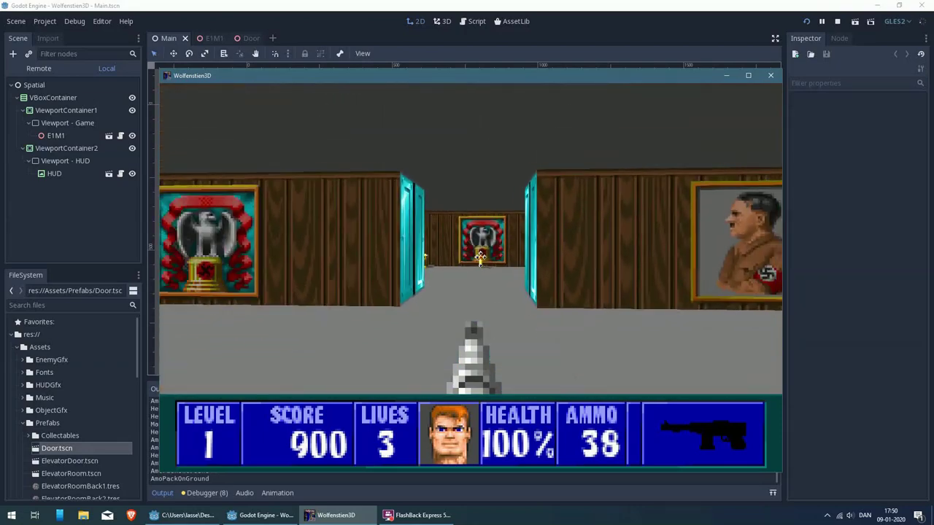
key(Left)
key(Up)
key(Up)
key(Left)
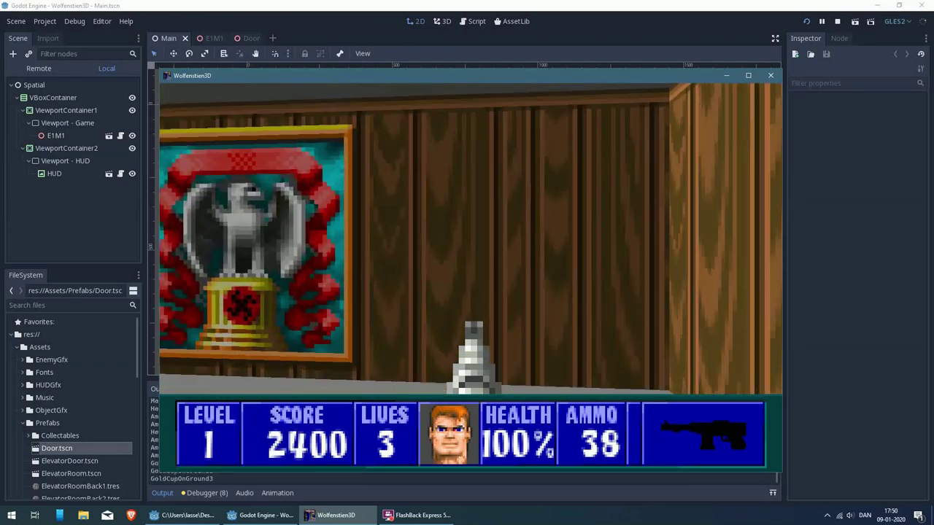
key(Up)
key(Left)
key(Up)
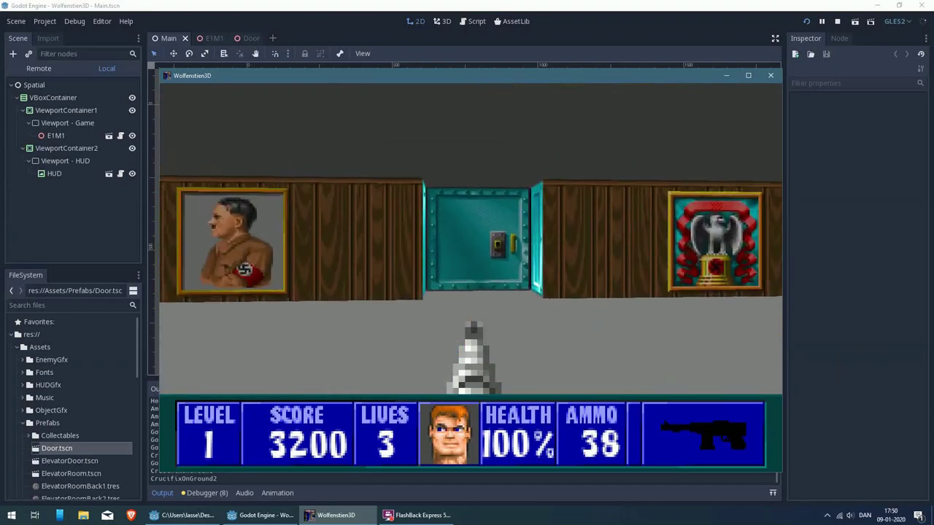
Step: Open the next teal door and enter the grey stone corridor
key(Up)
key(space)
key(Up)
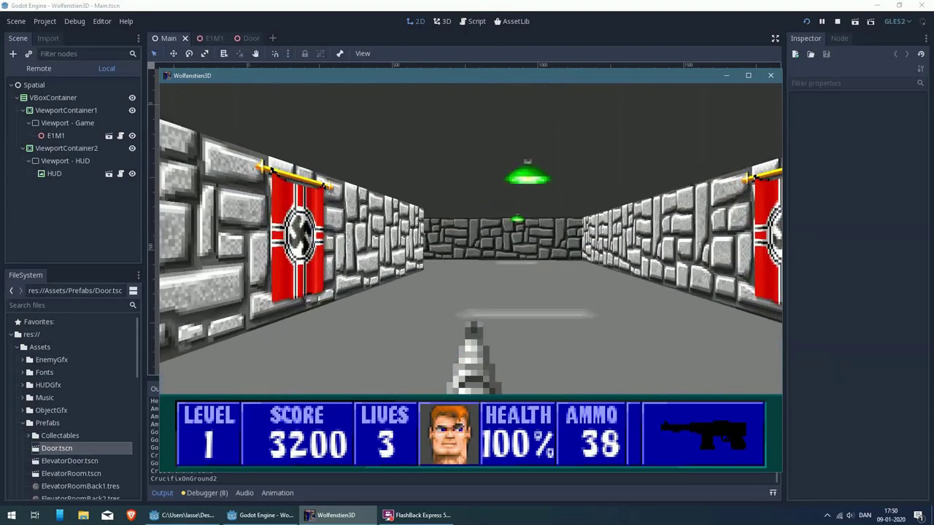
Step: Shoot the guard in the eagle-doorway room and walk over the ammo pack
key(Left)
key(Up)
key(ctrl)
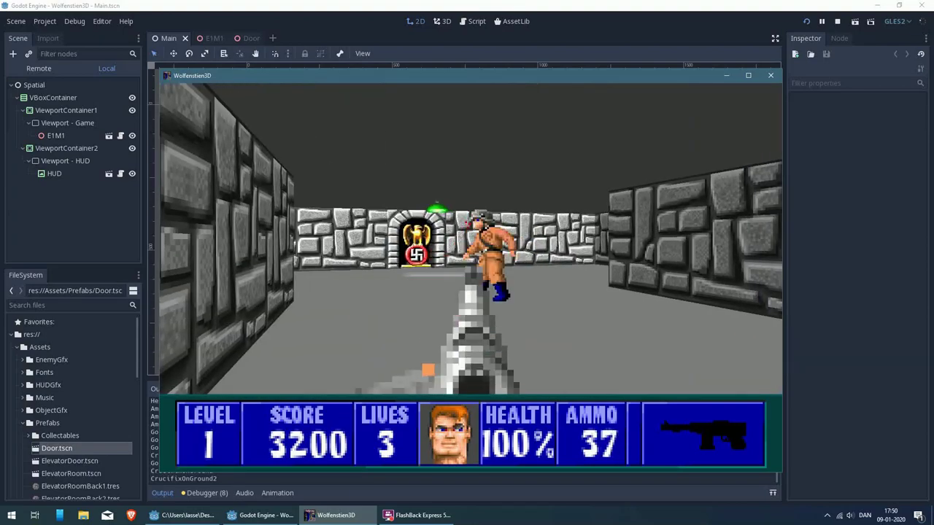
key(Left)
key(Up)
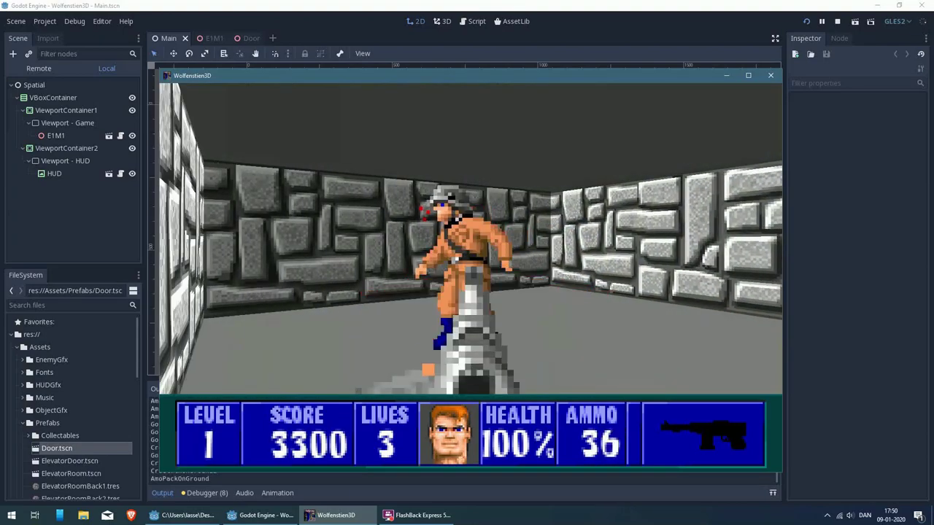
Step: Shoot the next guard and grab its dropped ammo
key(Left)
key(ctrl)
key(Up)
key(Right)
key(ctrl)
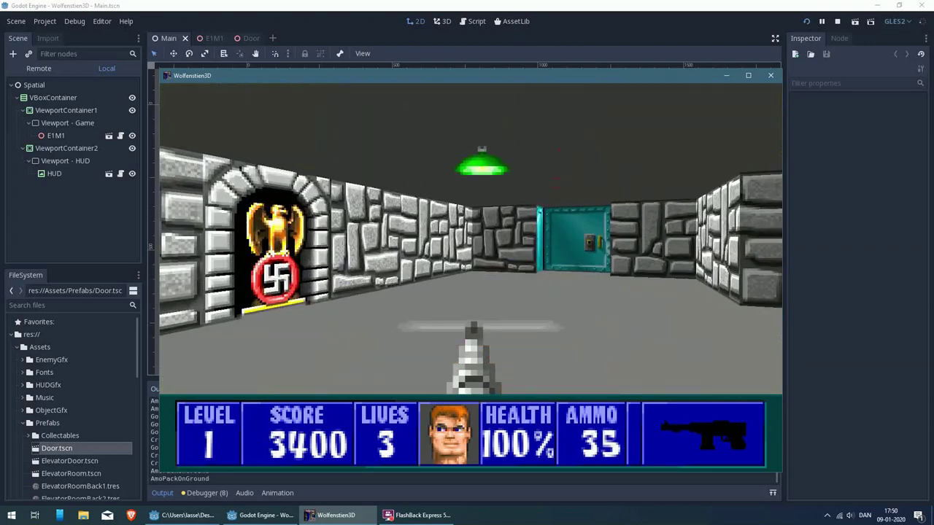
Step: Open the teal door, kill the guard beyond it and walk into the room
key(Up)
key(space)
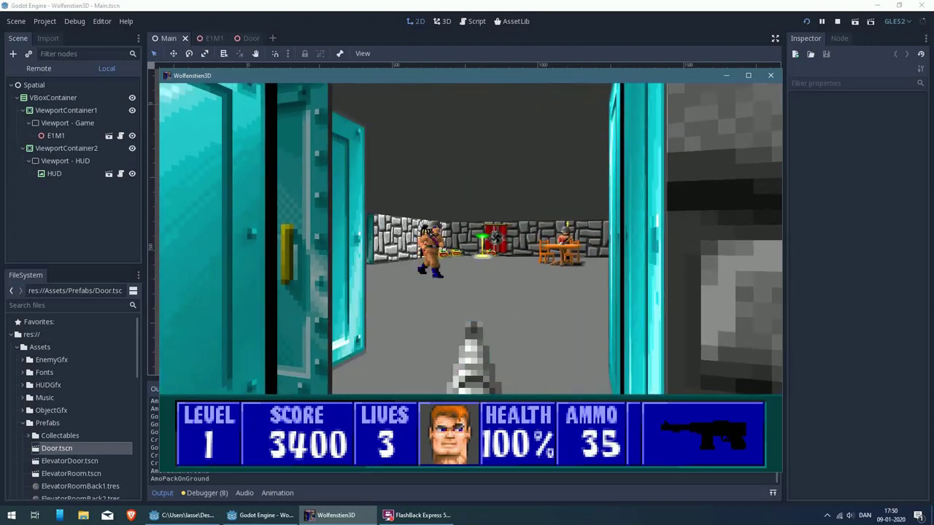
key(ctrl)
key(ctrl)
key(Left)
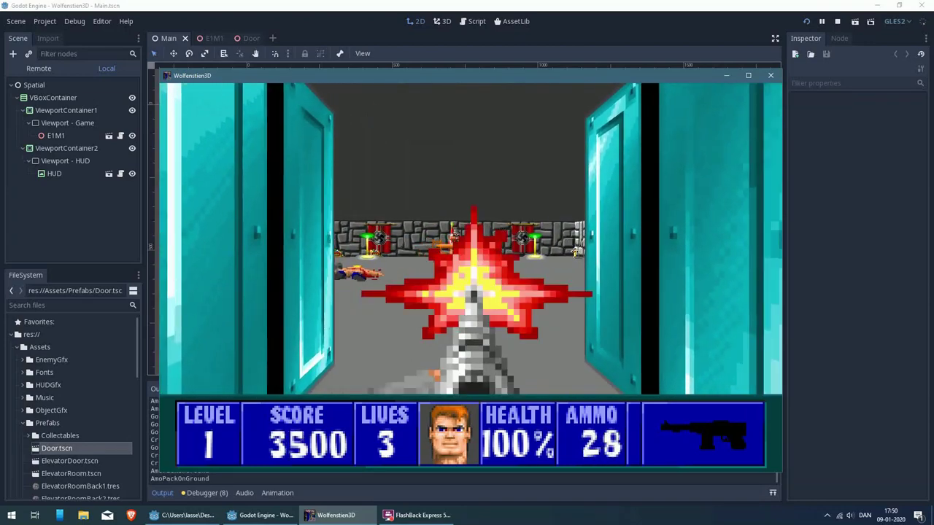
key(Up)
key(ctrl)
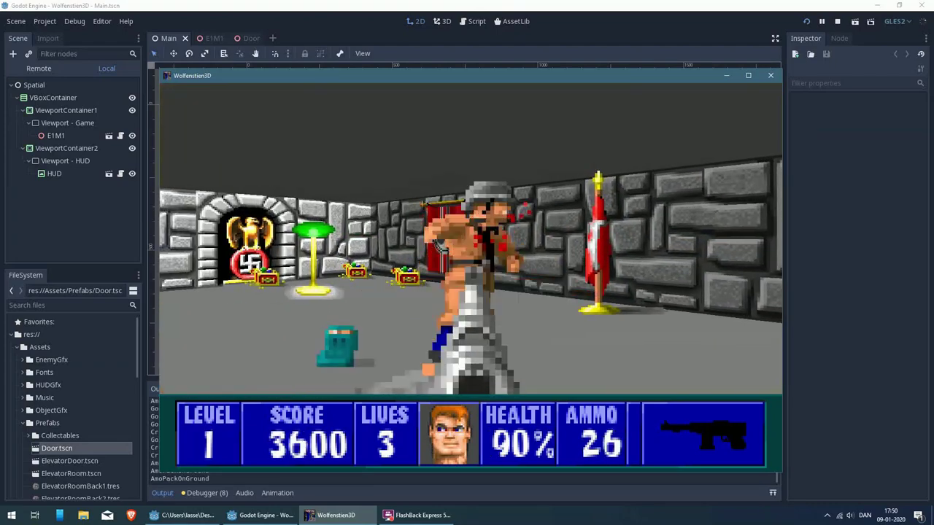
Step: Pass through the teal doors into the stone corridor and the next room
key(Up)
key(Right)
key(space)
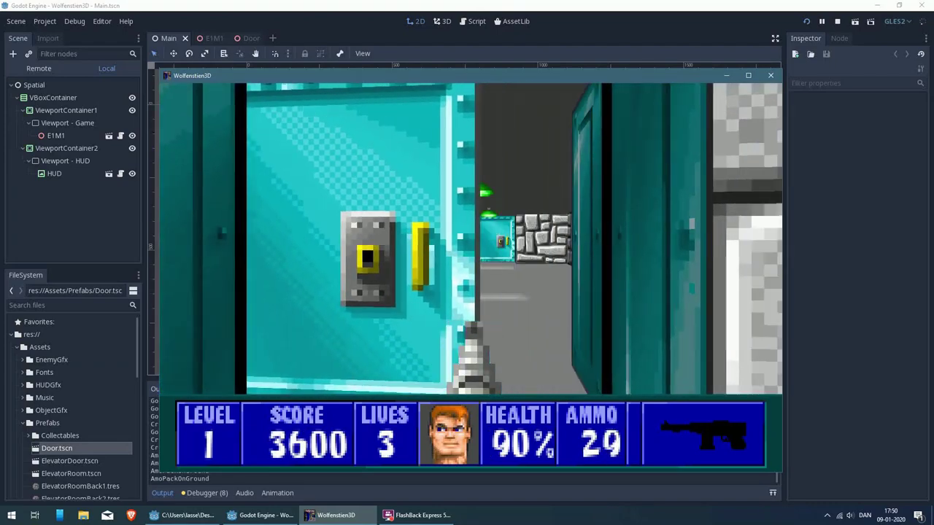
key(Up)
key(Up)
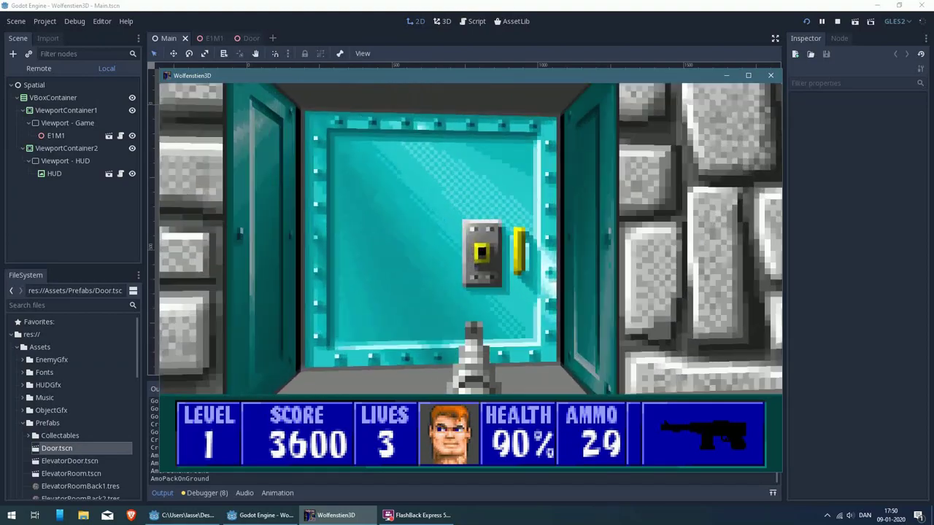
key(space)
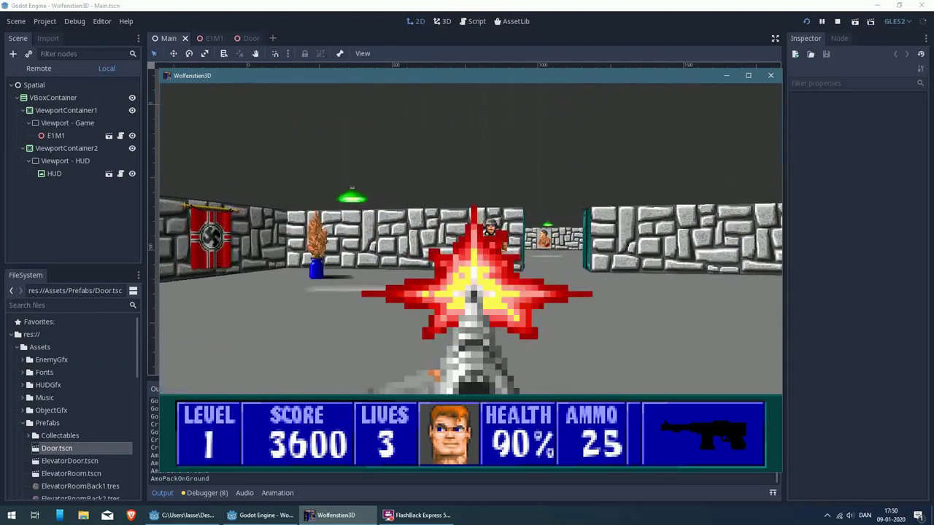
Step: Keep shooting, then go through the next teal door
key(ctrl)
key(Right)
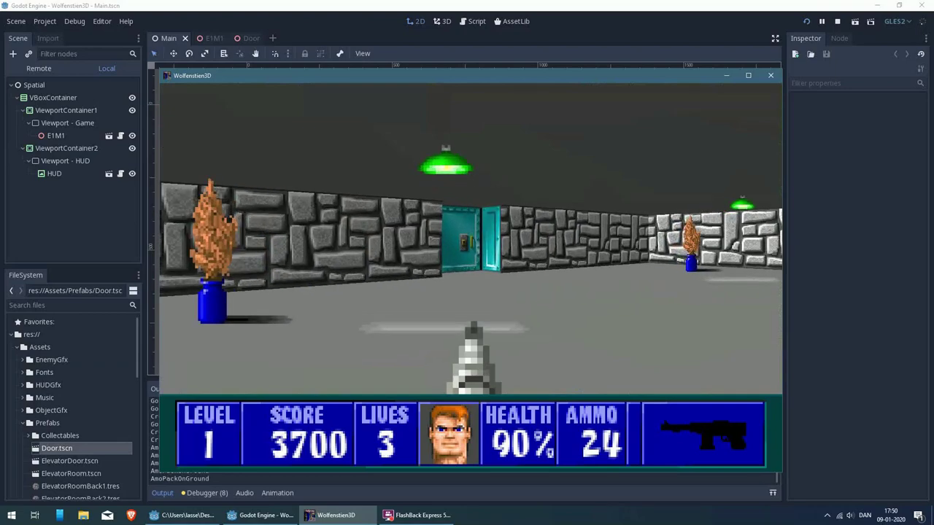
key(Right)
key(space)
key(Up)
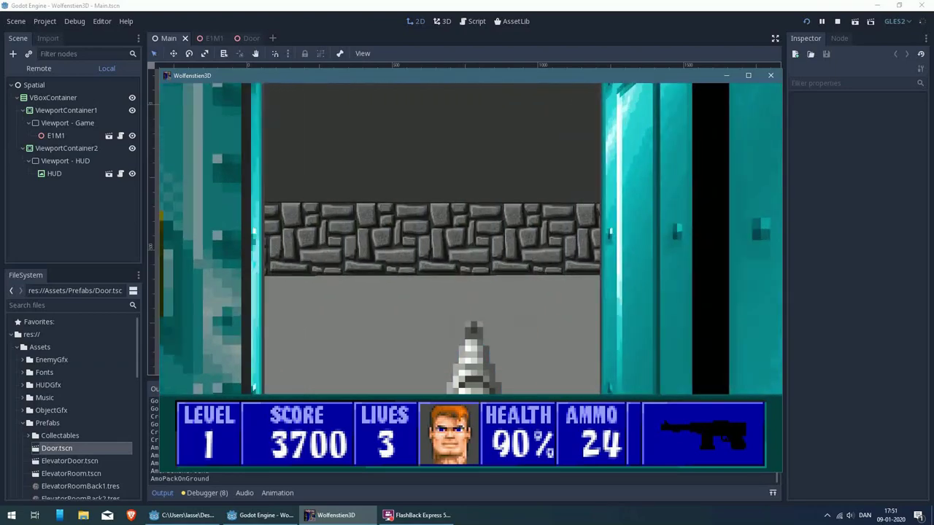
Step: Kill the guard down the corridor and collect the ammo along it
key(Left)
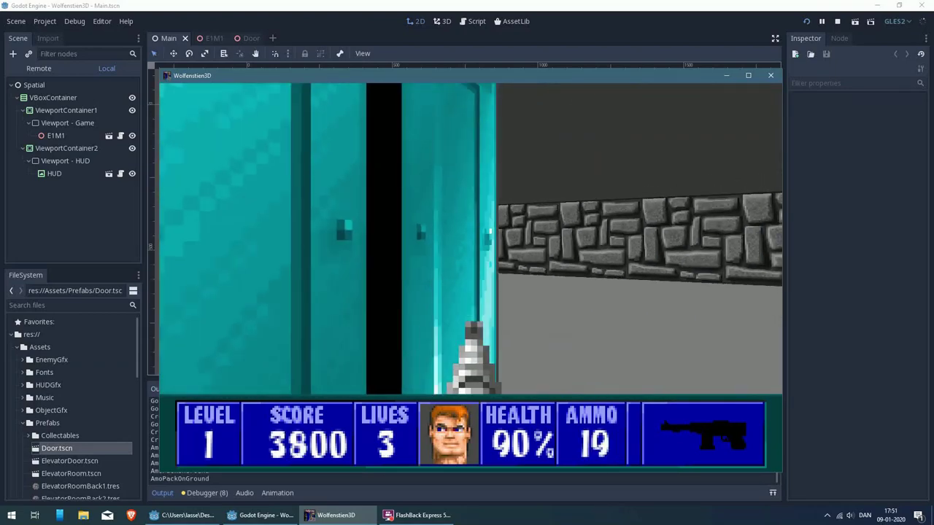
key(ctrl)
key(ctrl)
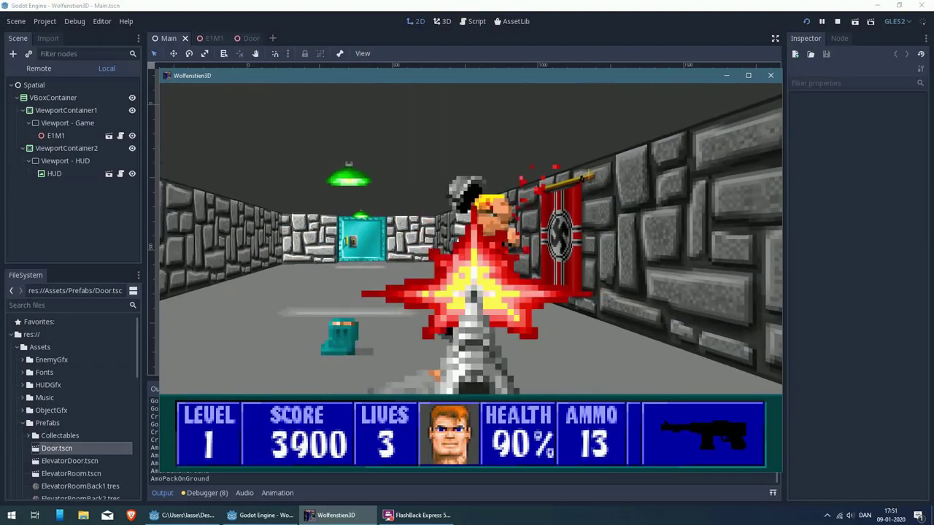
key(Right)
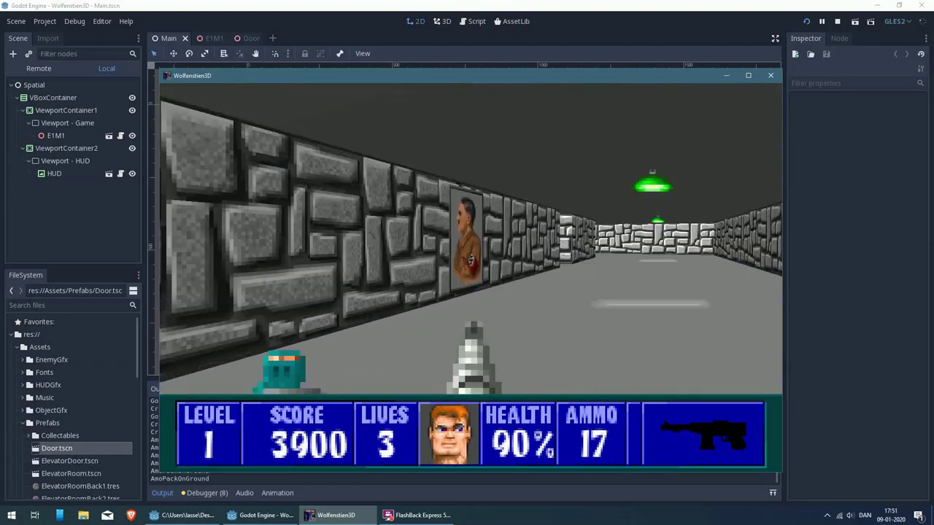
key(Up)
key(Right)
Step: Pick up the chicken to restore health and turn at the stone wall
key(Left)
key(Up)
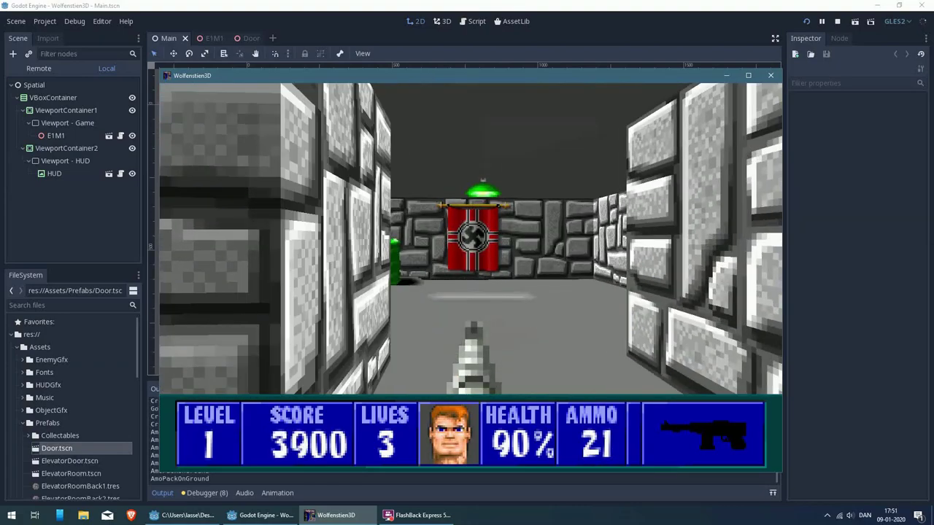
key(Right)
key(Up)
key(Right)
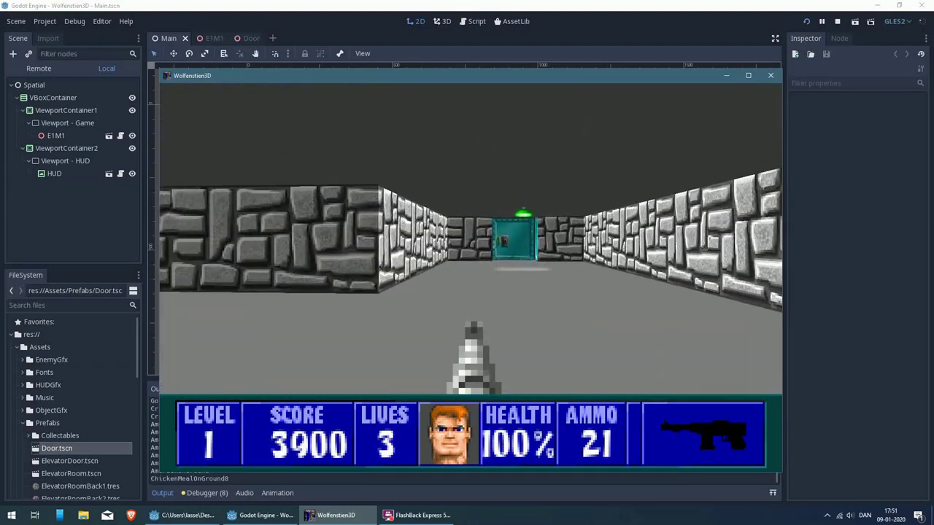
Step: Open the door into the guarded room and shoot down every guard inside
key(Up)
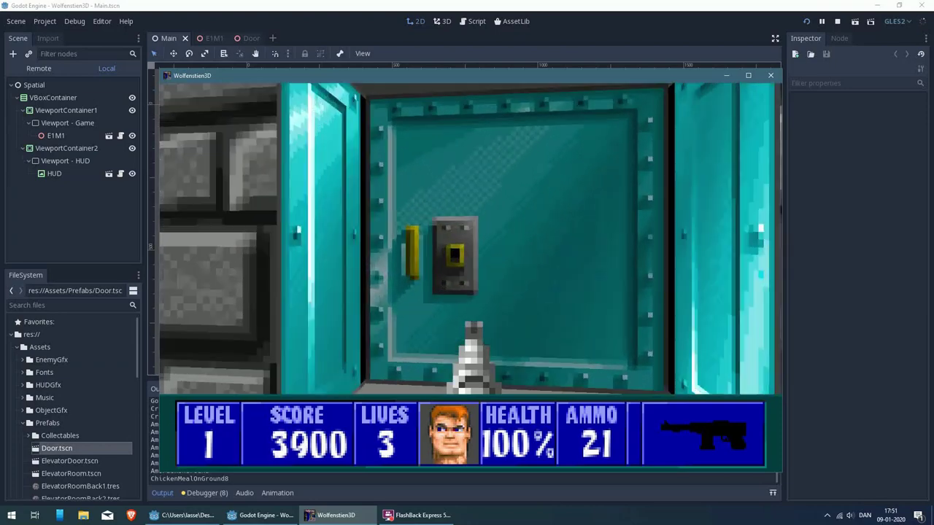
key(space)
key(ctrl)
key(Left)
key(ctrl)
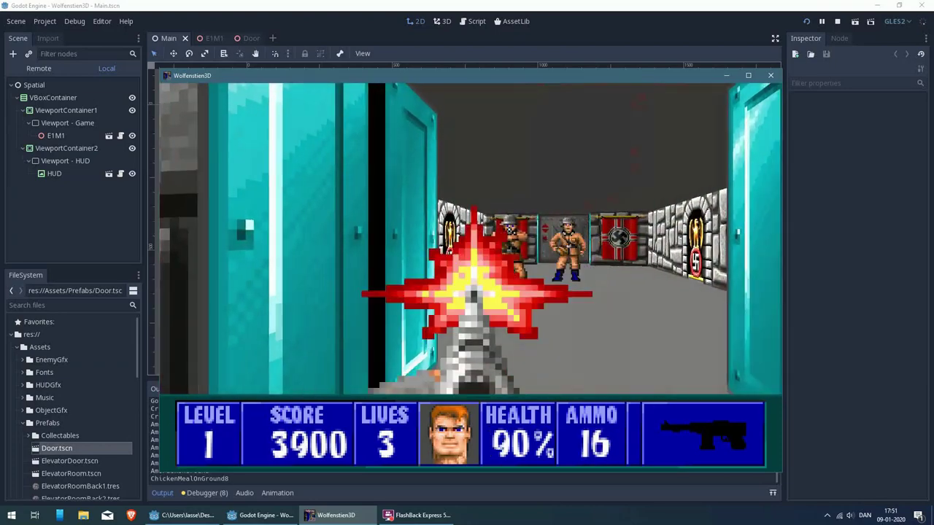
key(Right)
key(ctrl)
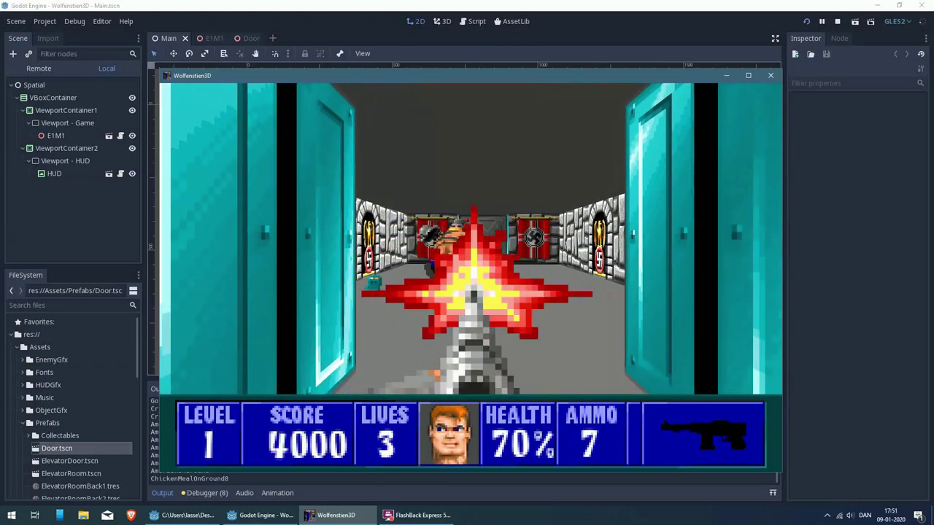
key(Left)
key(ctrl)
Step: Collect the dropped ammo and work through the stone maze past the flag
key(Up)
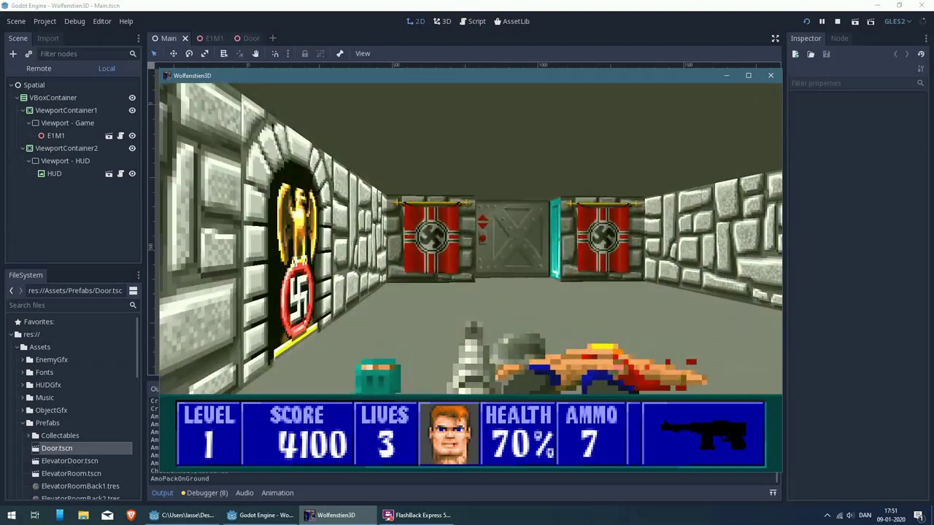
key(Left)
key(Left)
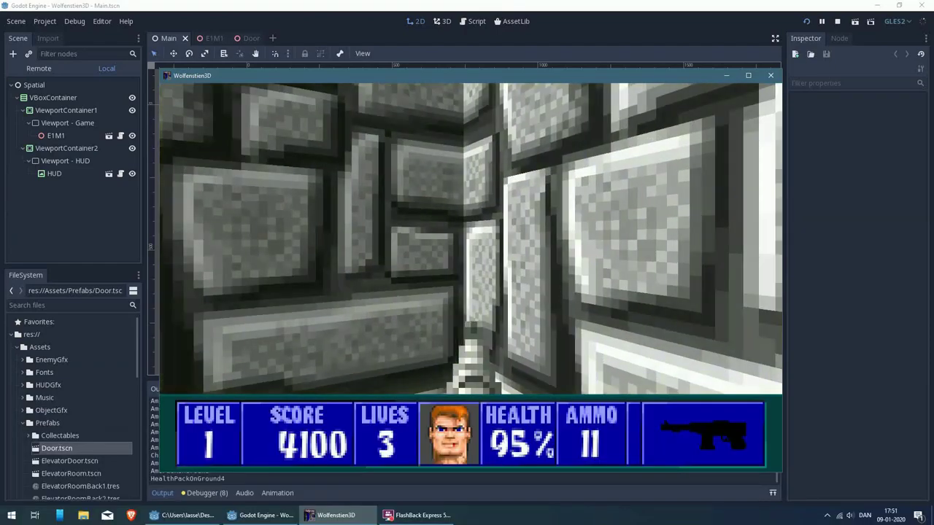
key(Up)
key(Left)
key(Left)
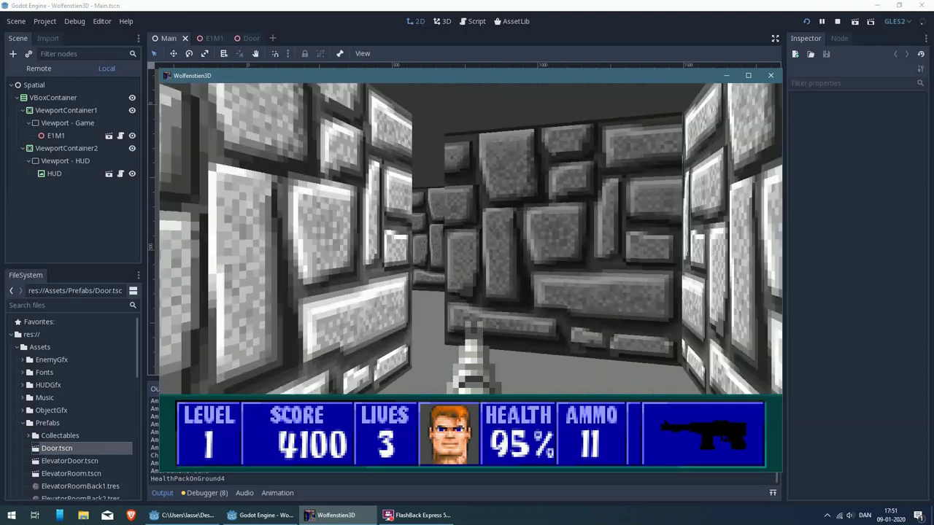
key(Left)
key(Up)
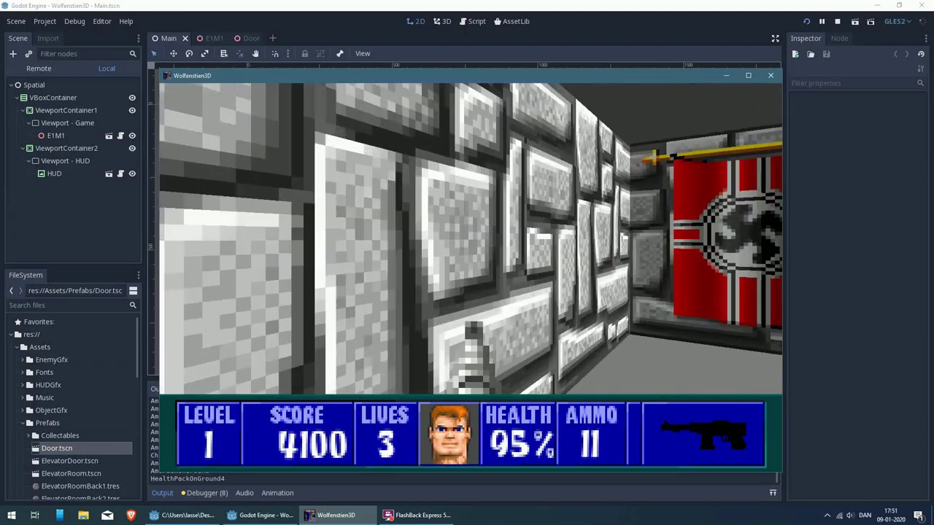
key(Right)
key(Left)
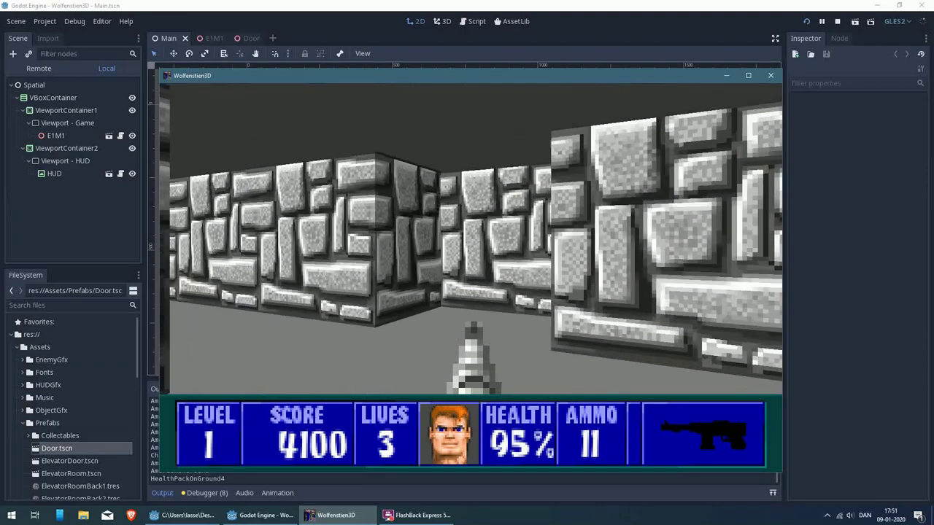
Step: Pick up the extra life down the corridor and face the banner-flanked grey door
key(Up)
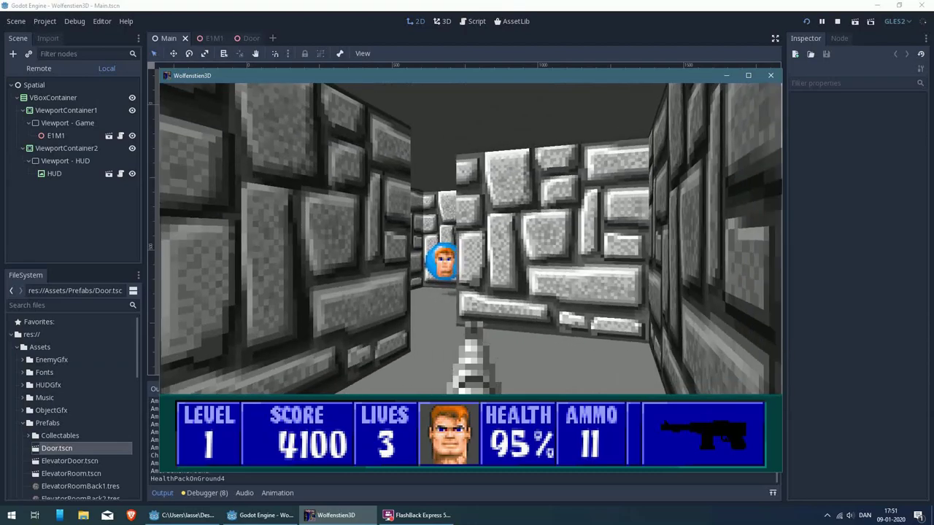
key(Left)
key(Up)
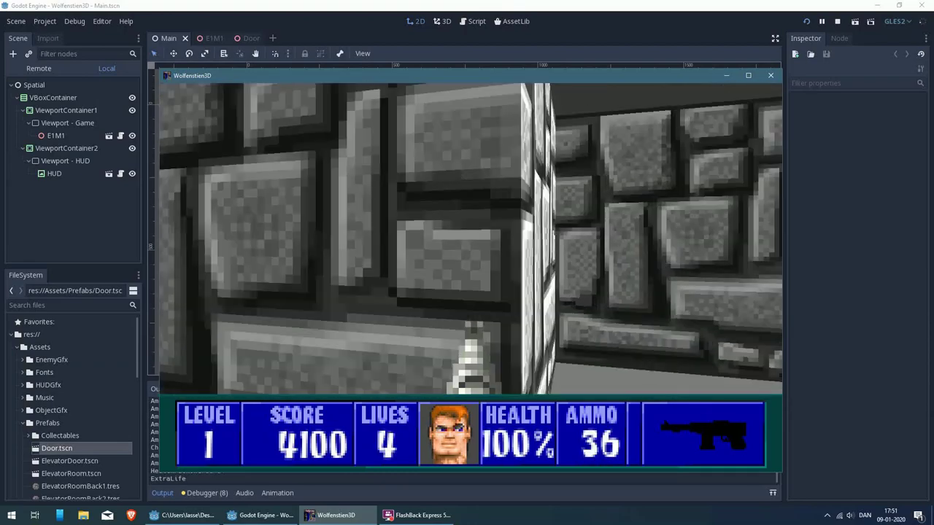
key(Right)
key(Left)
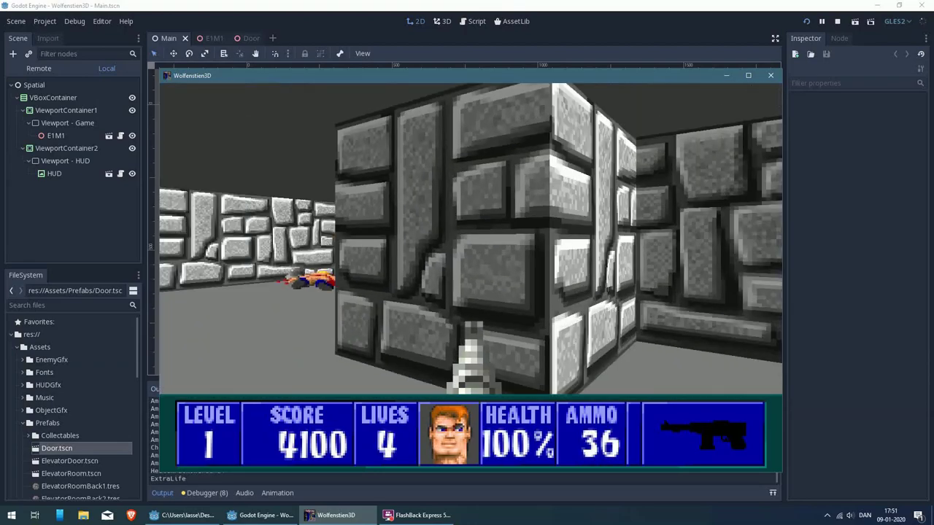
Step: Open the grey door and flip the elevator switch to end the level
key(Up)
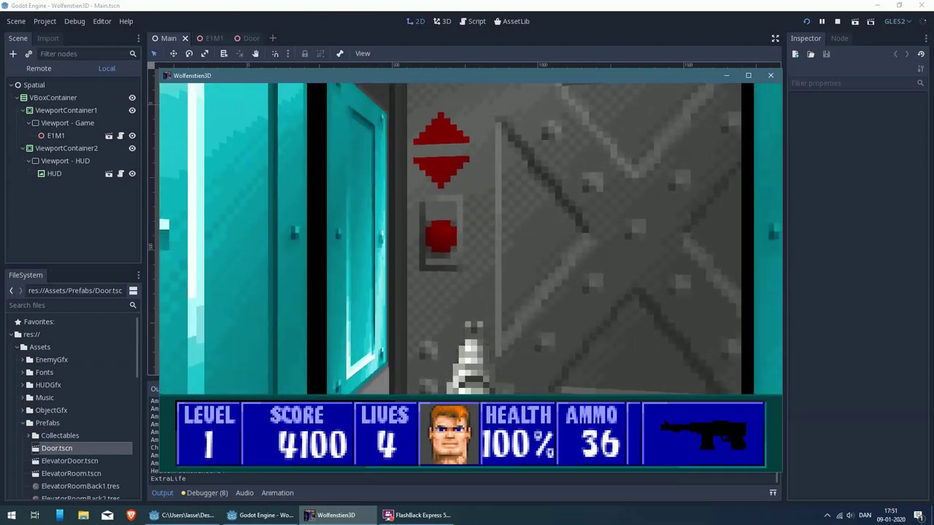
key(space)
key(Up)
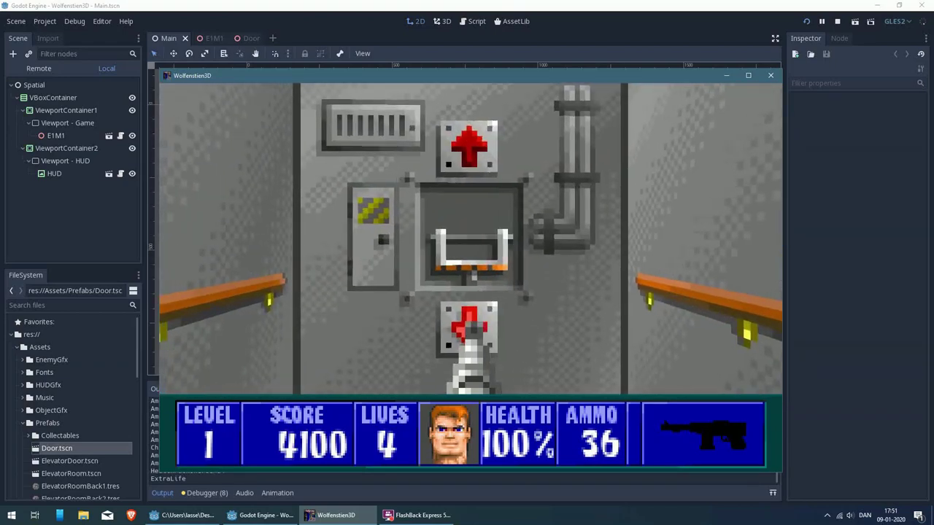
key(Up)
key(space)
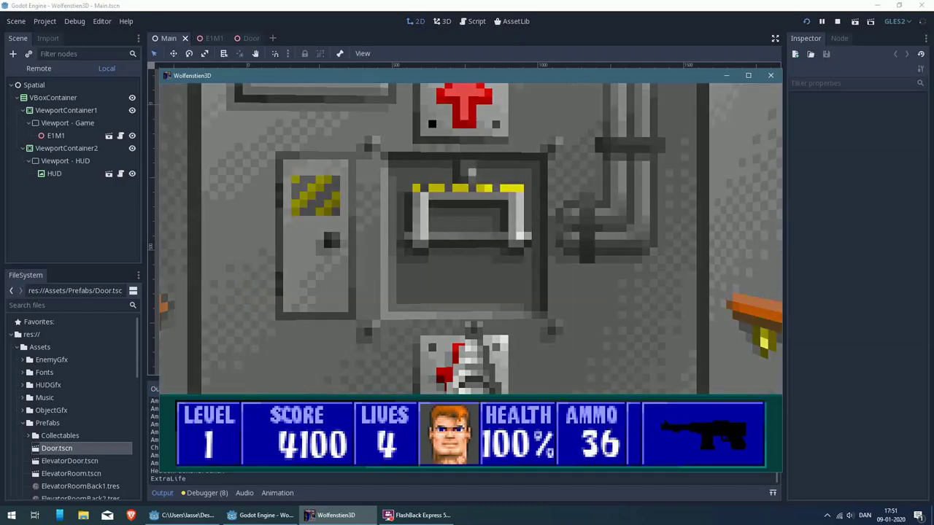